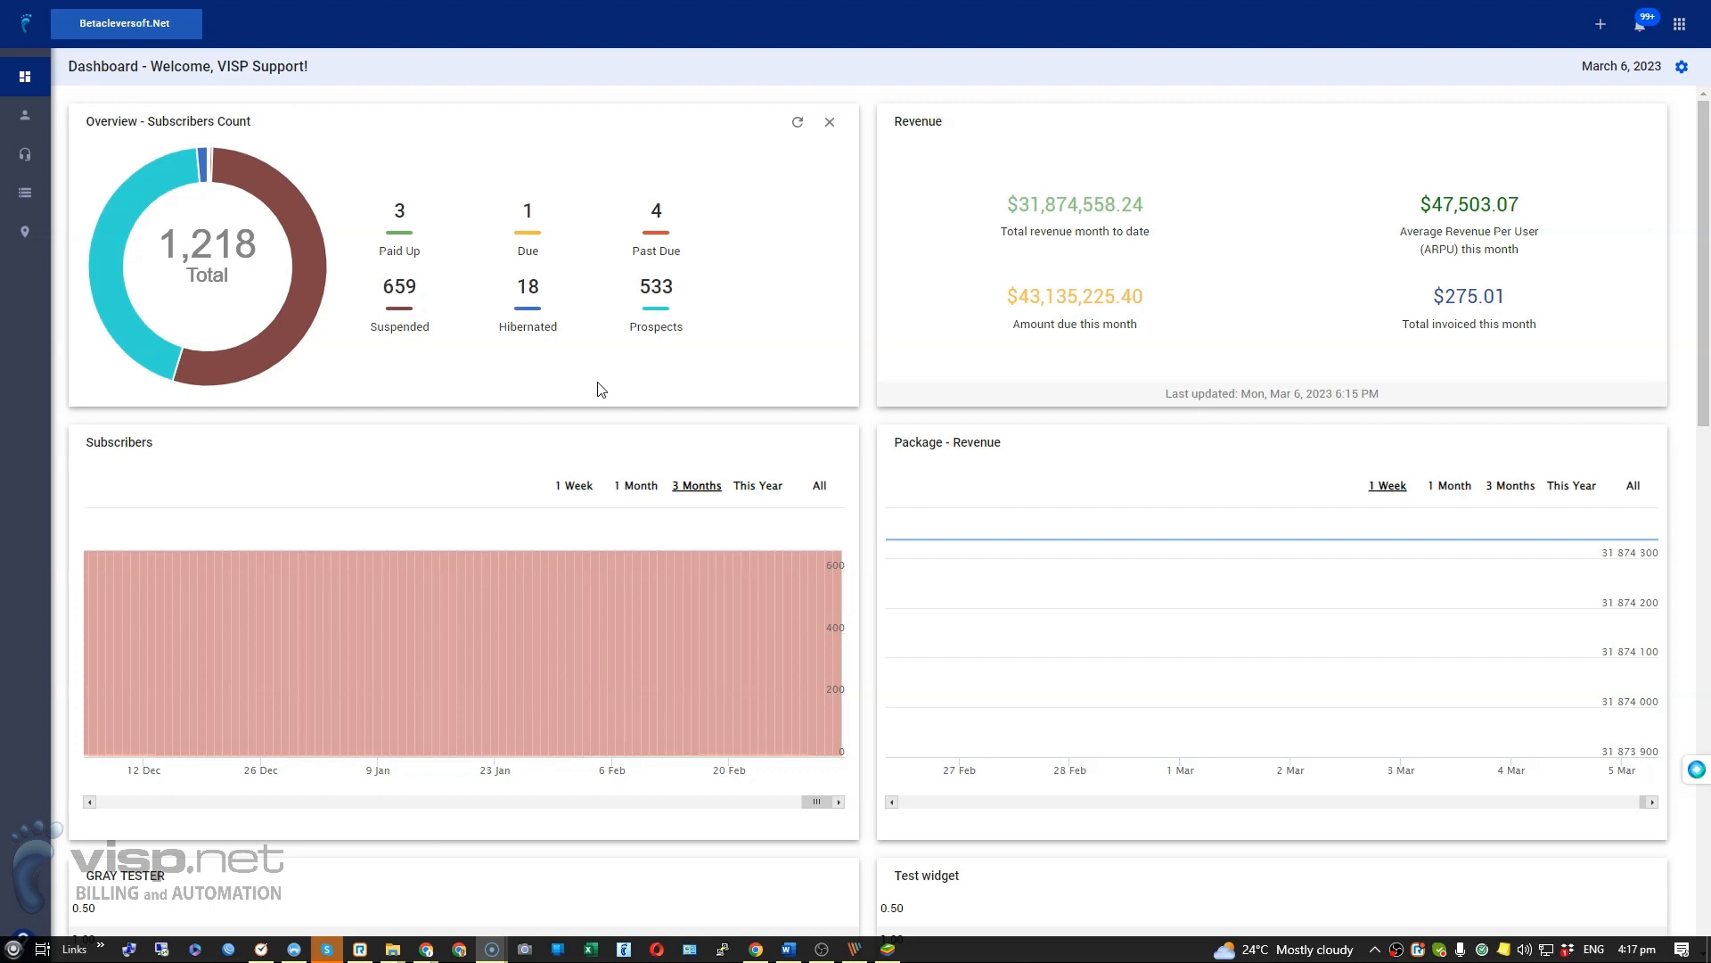
Step: Open the Avalara settings among the legacy extensions
click(603, 393)
click(1679, 24)
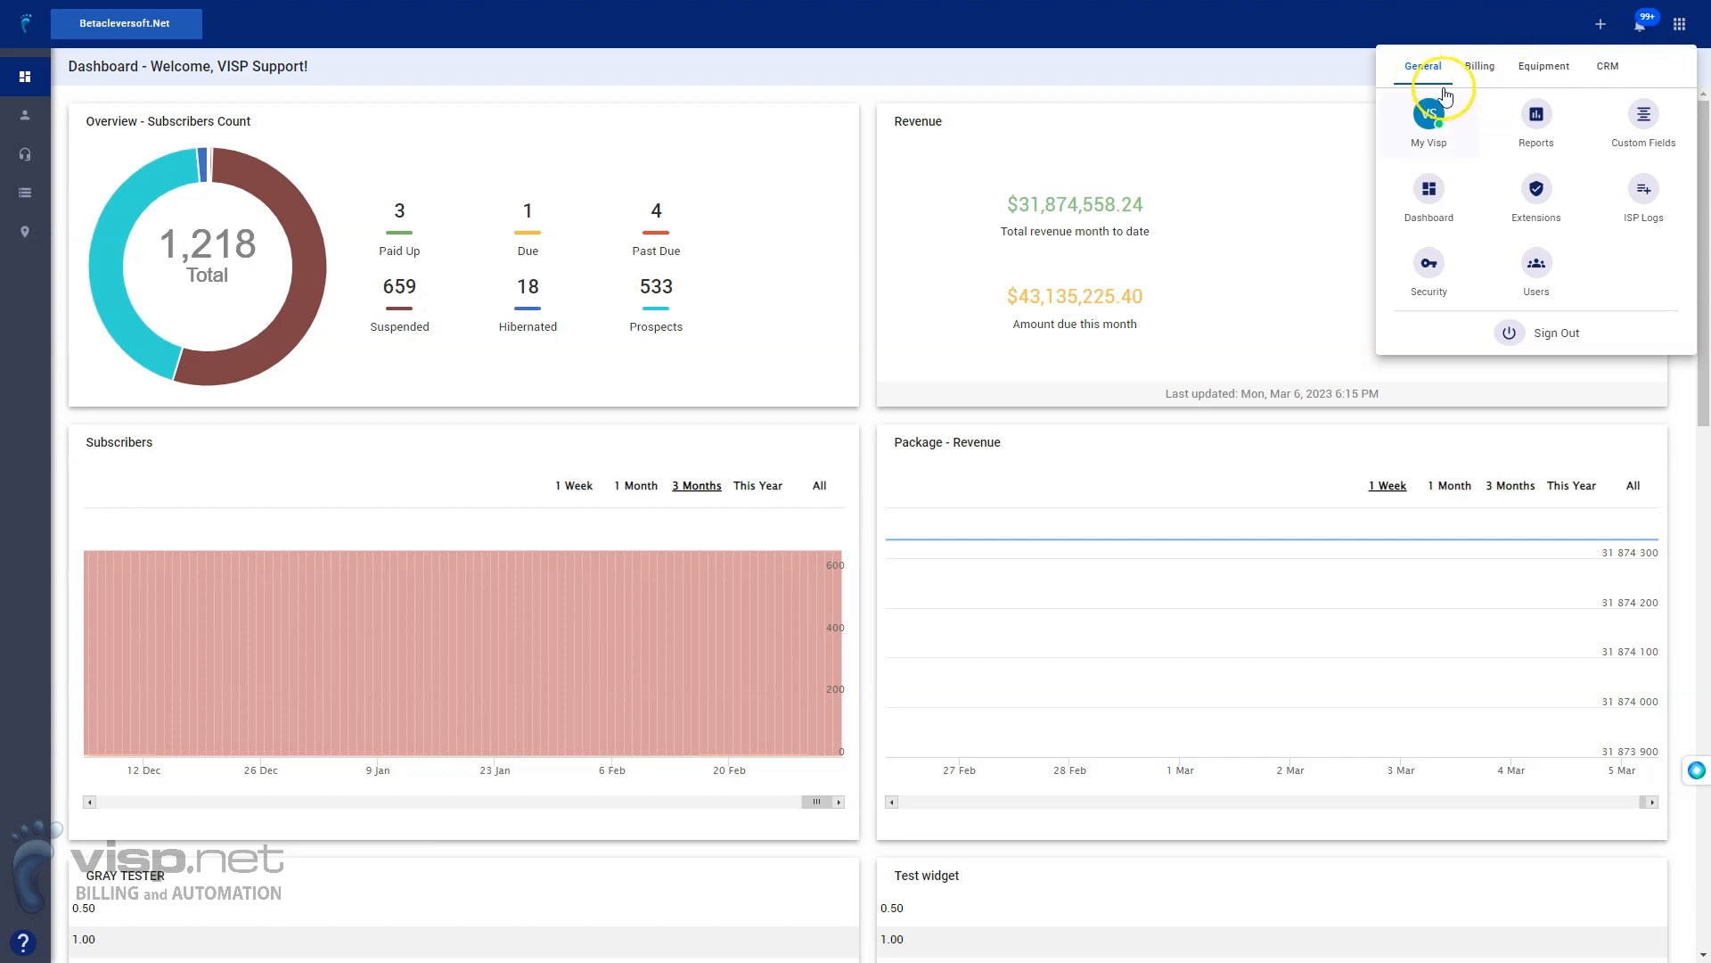
click(1533, 188)
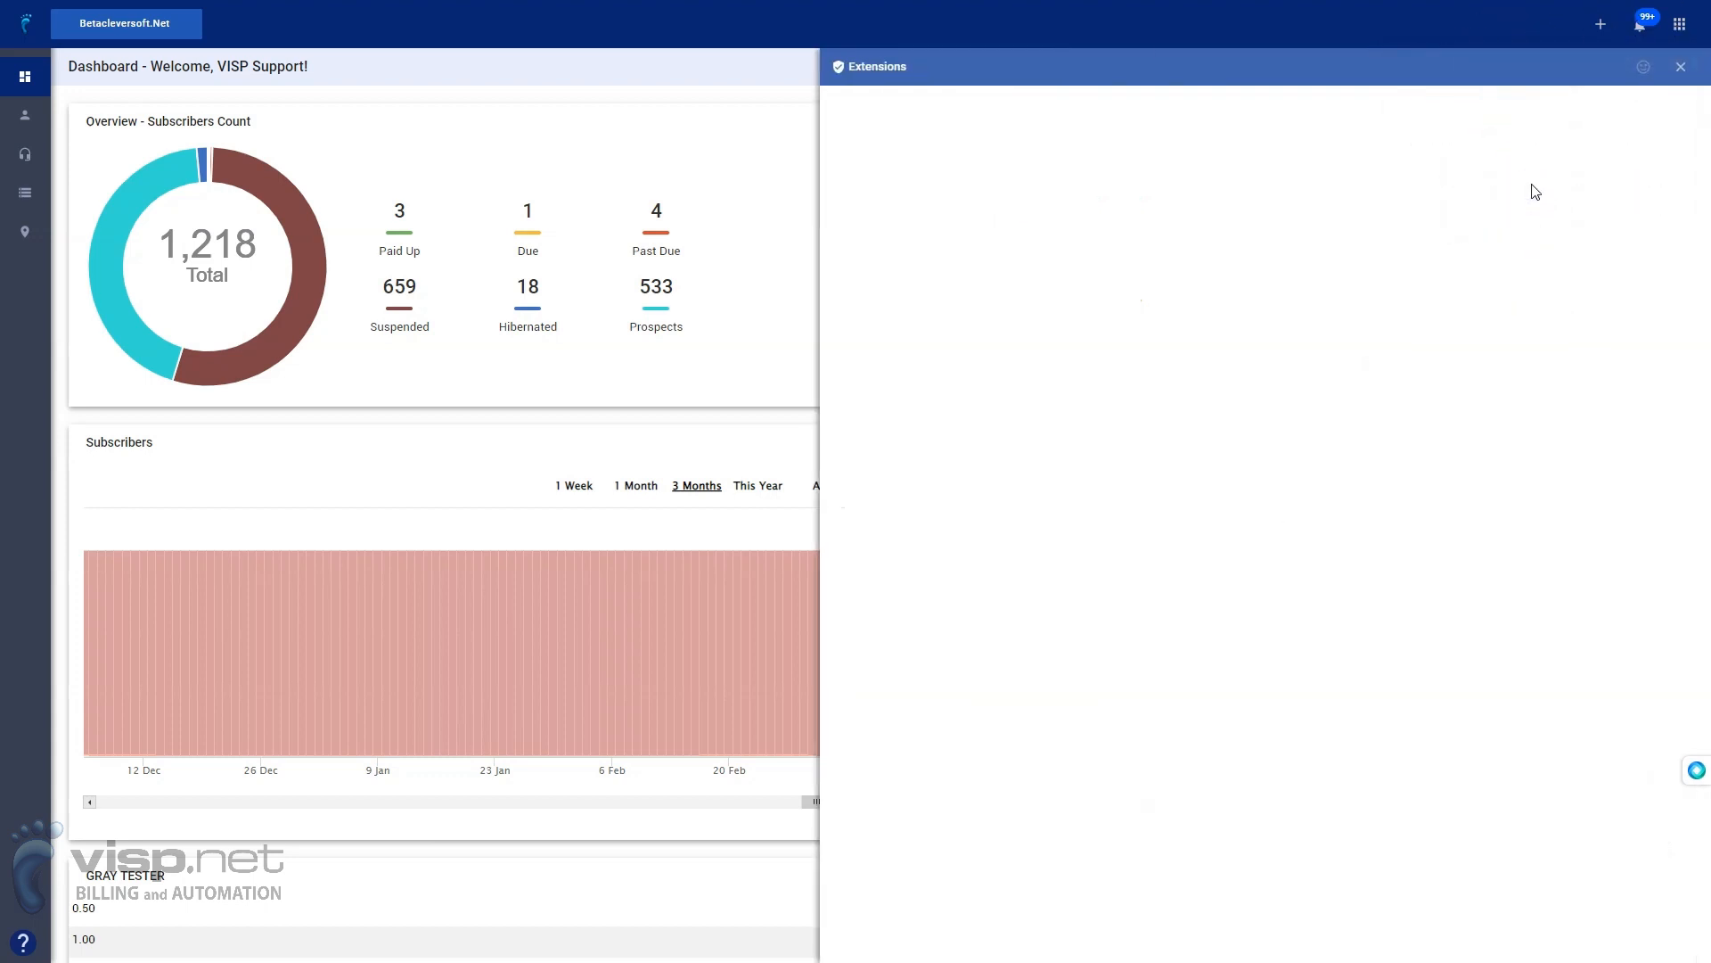
click(960, 205)
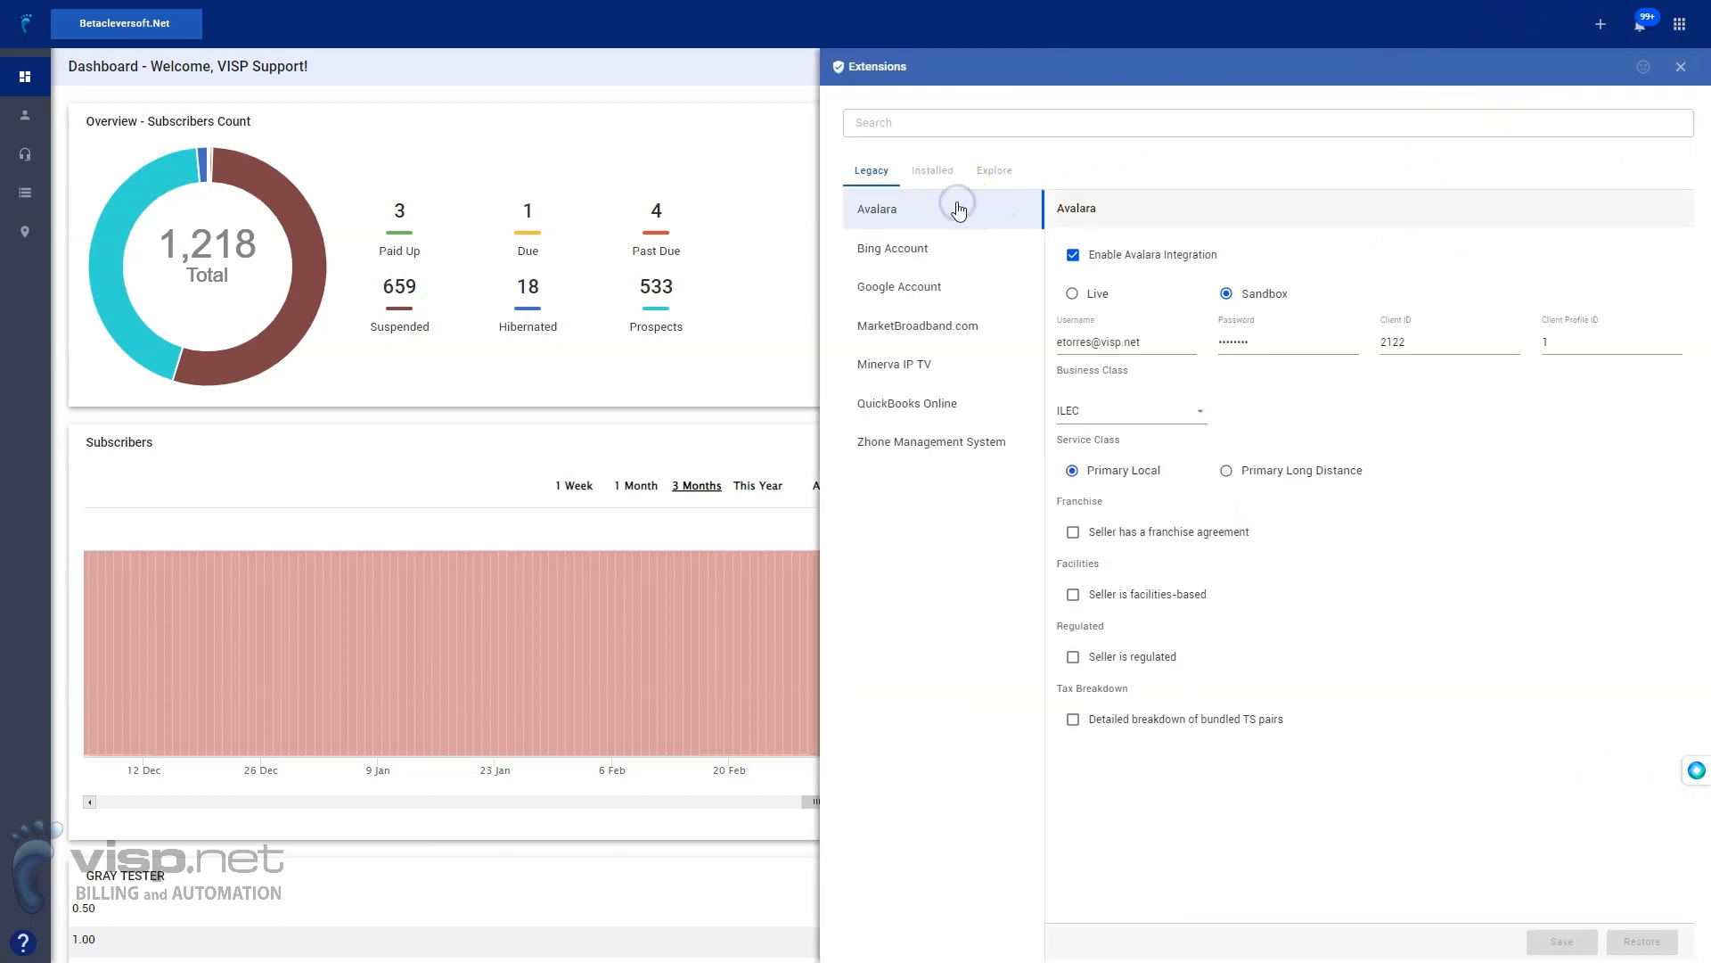
Step: Review the Avalara integration's enable option, Sandbox mode and login fields, and close the extensions
click(1074, 257)
click(1074, 257)
click(1239, 292)
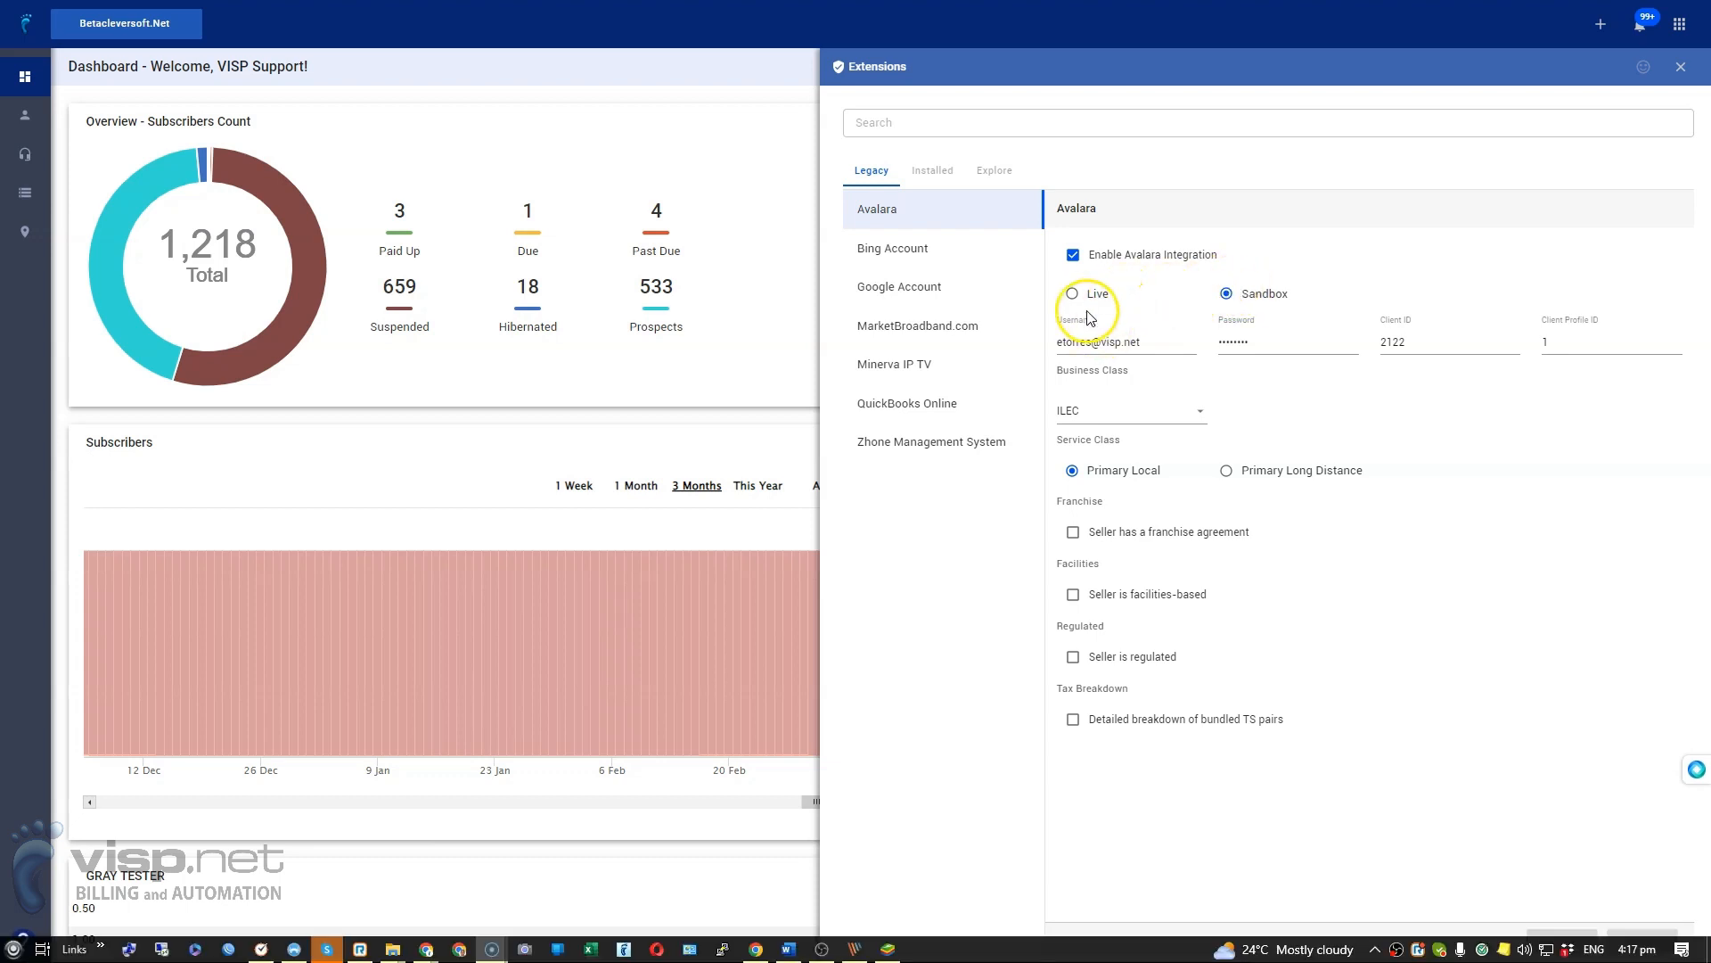
click(1072, 338)
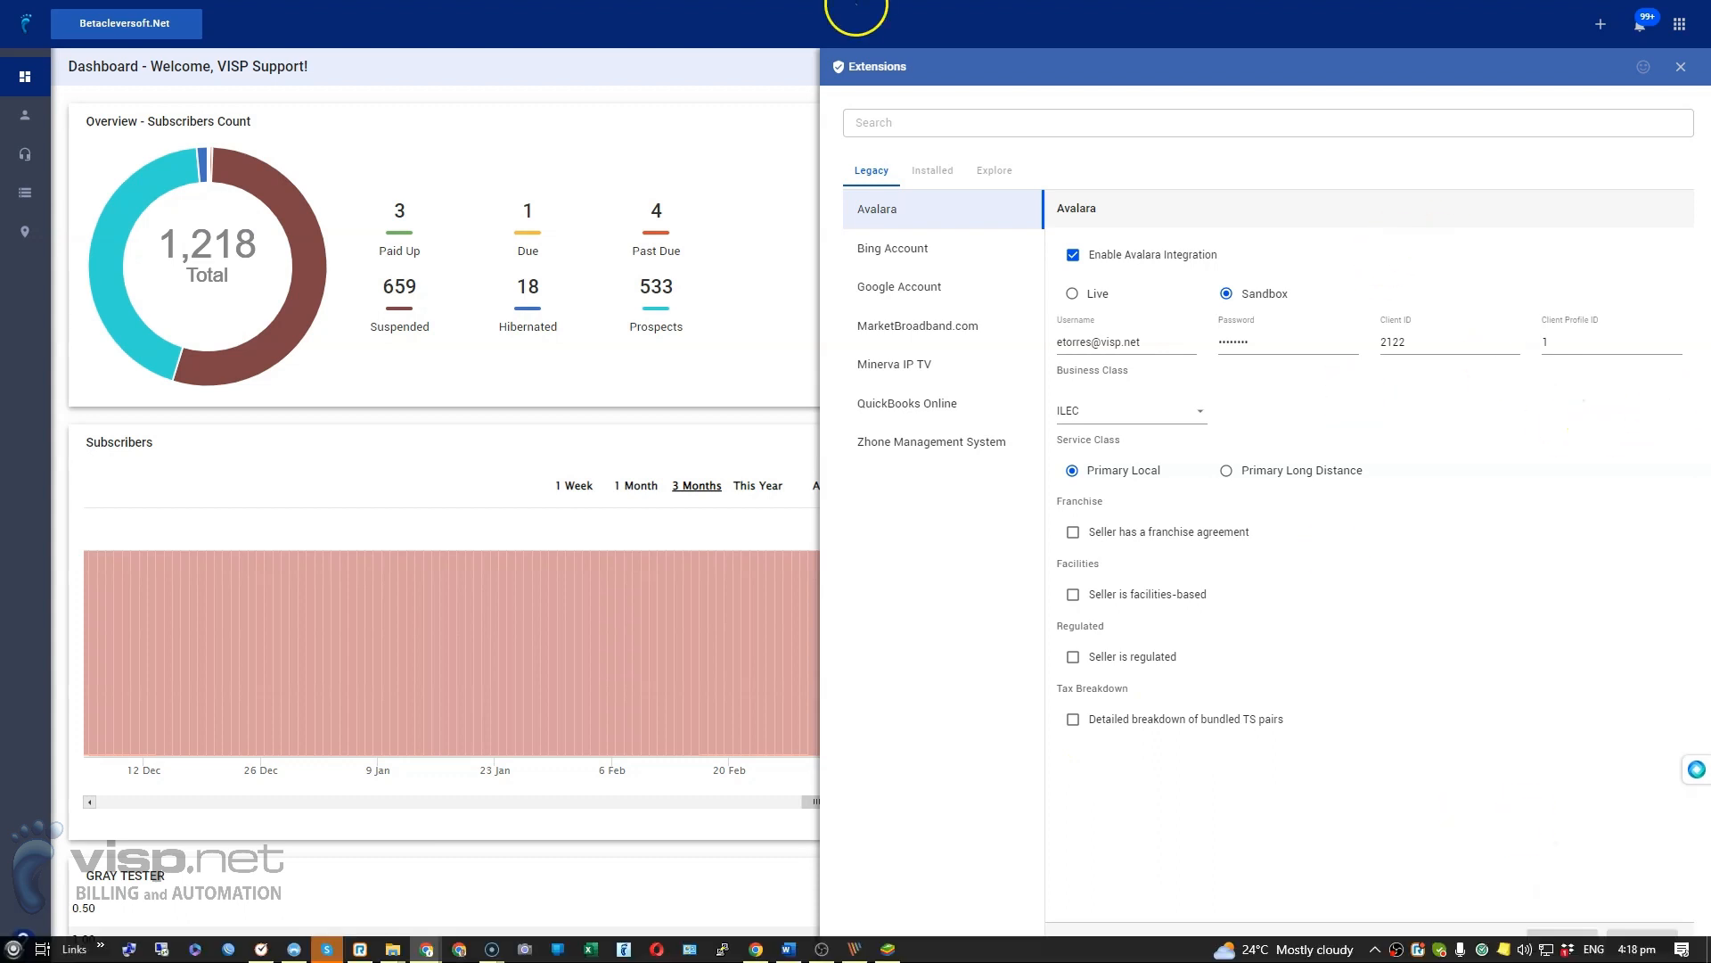
click(1679, 67)
Step: Open the tax settings of the Internet Best Package from the billing packages list
click(1679, 24)
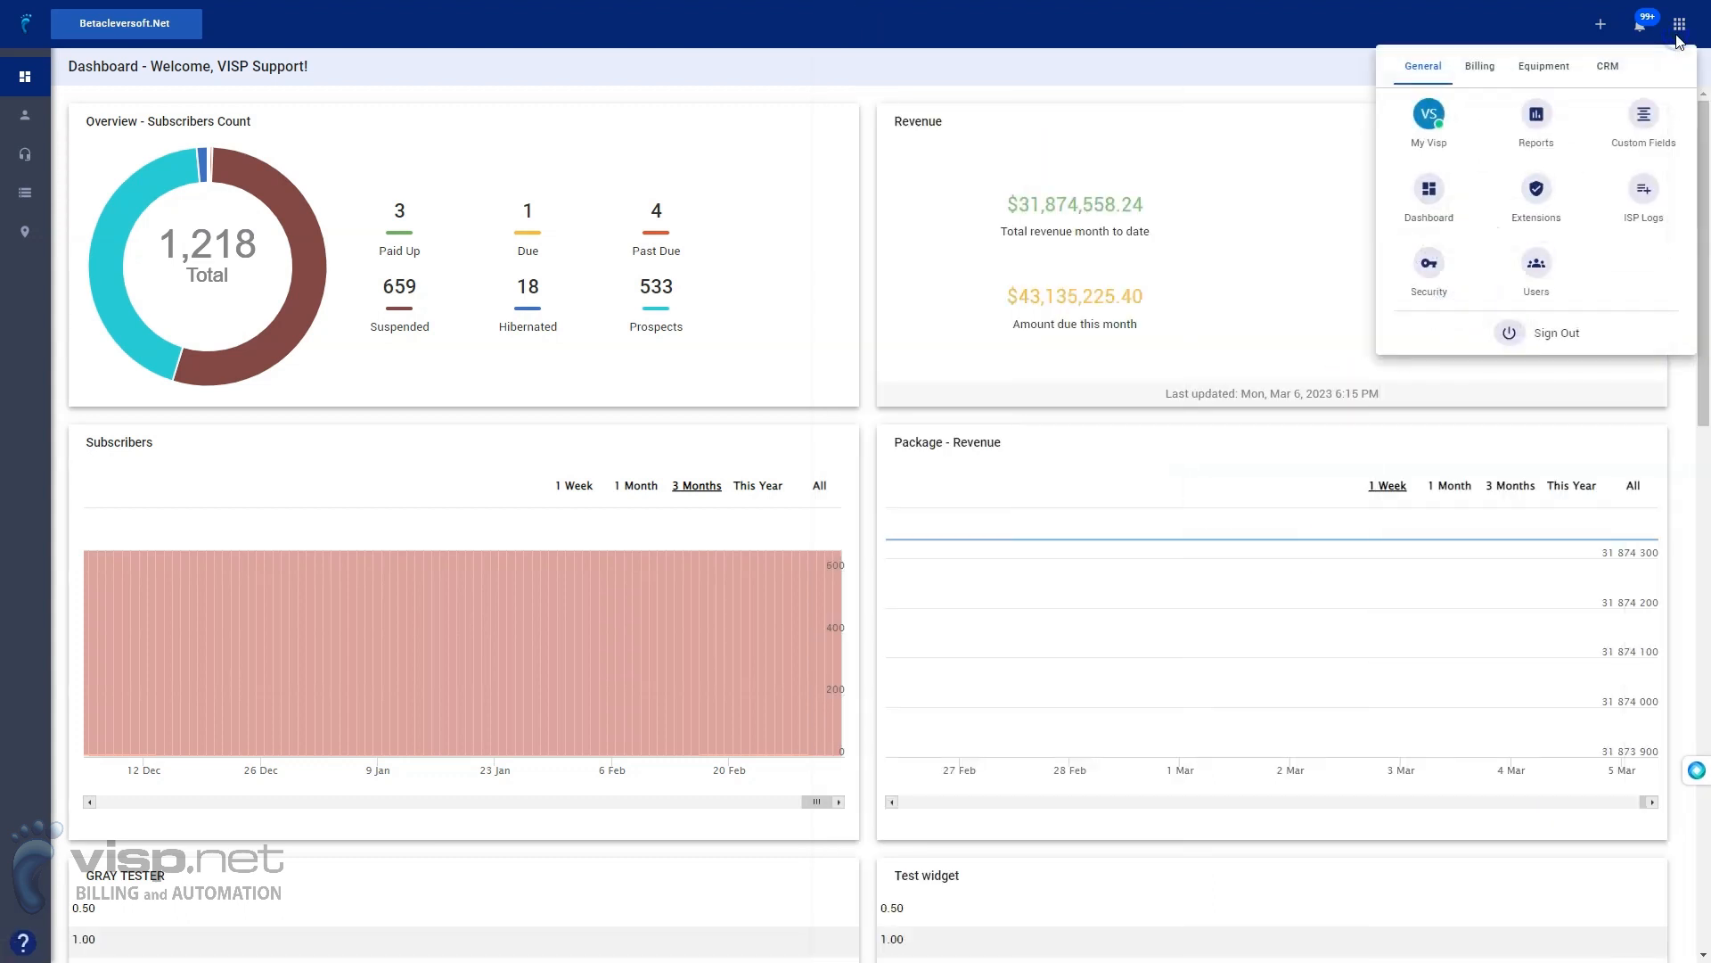
click(1475, 70)
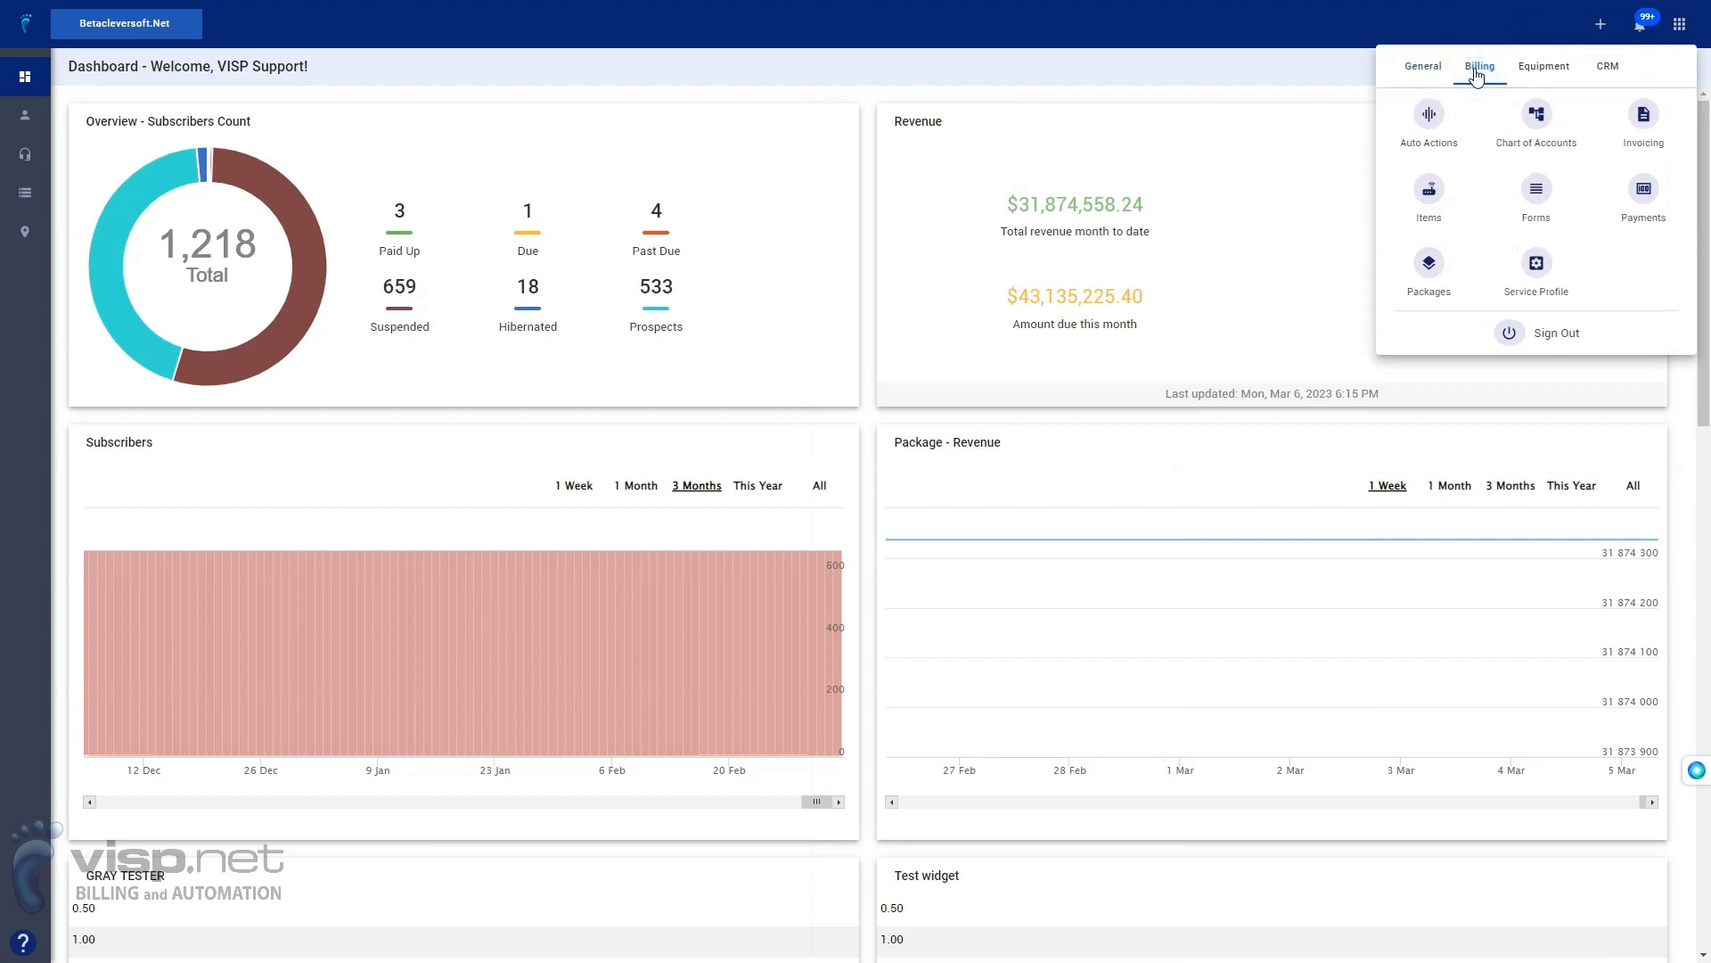
click(1430, 272)
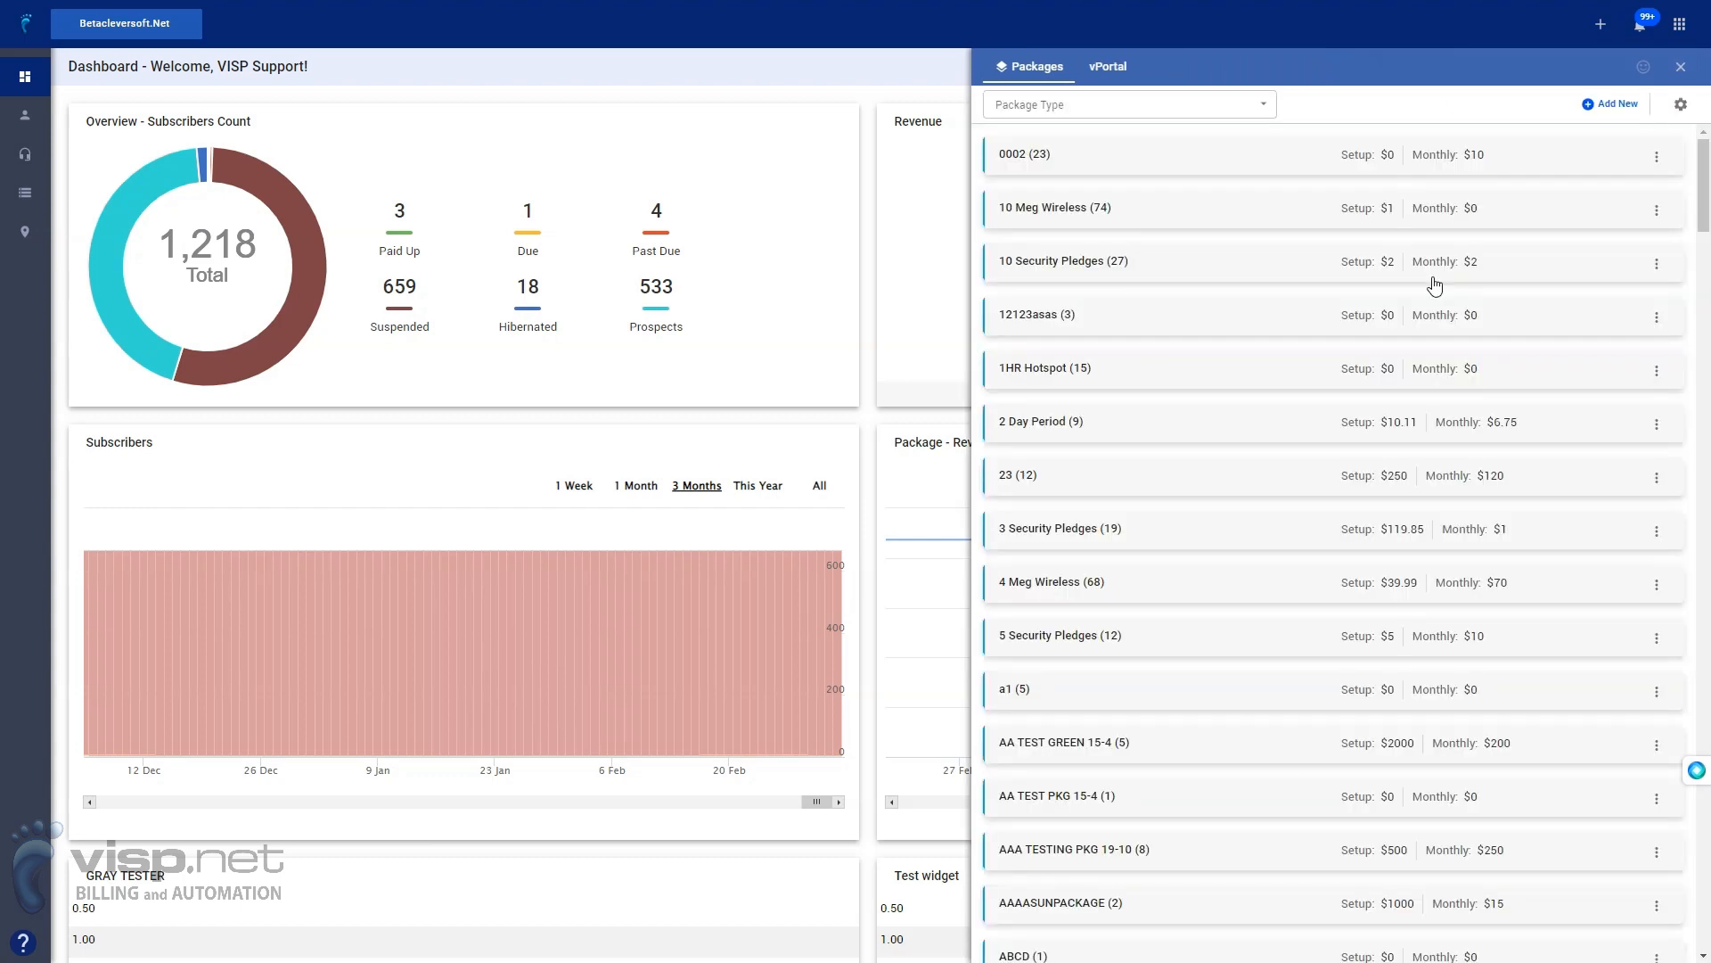
scroll(1453, 419, down, 15)
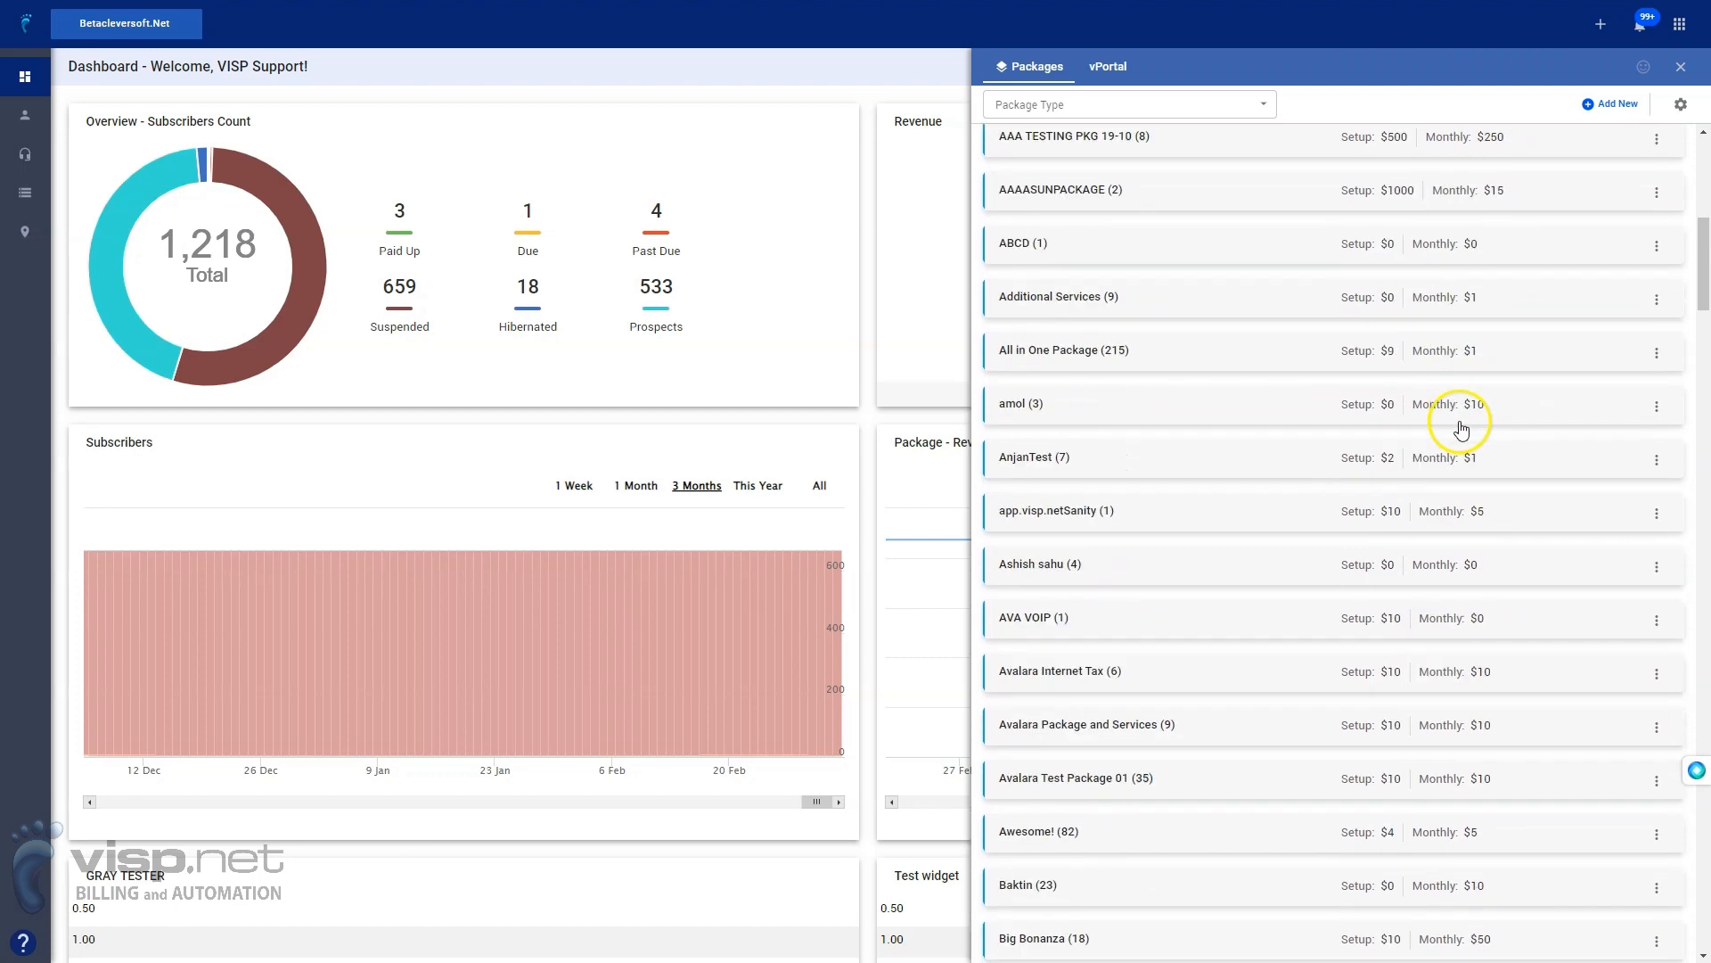
scroll(1462, 437, down, 20)
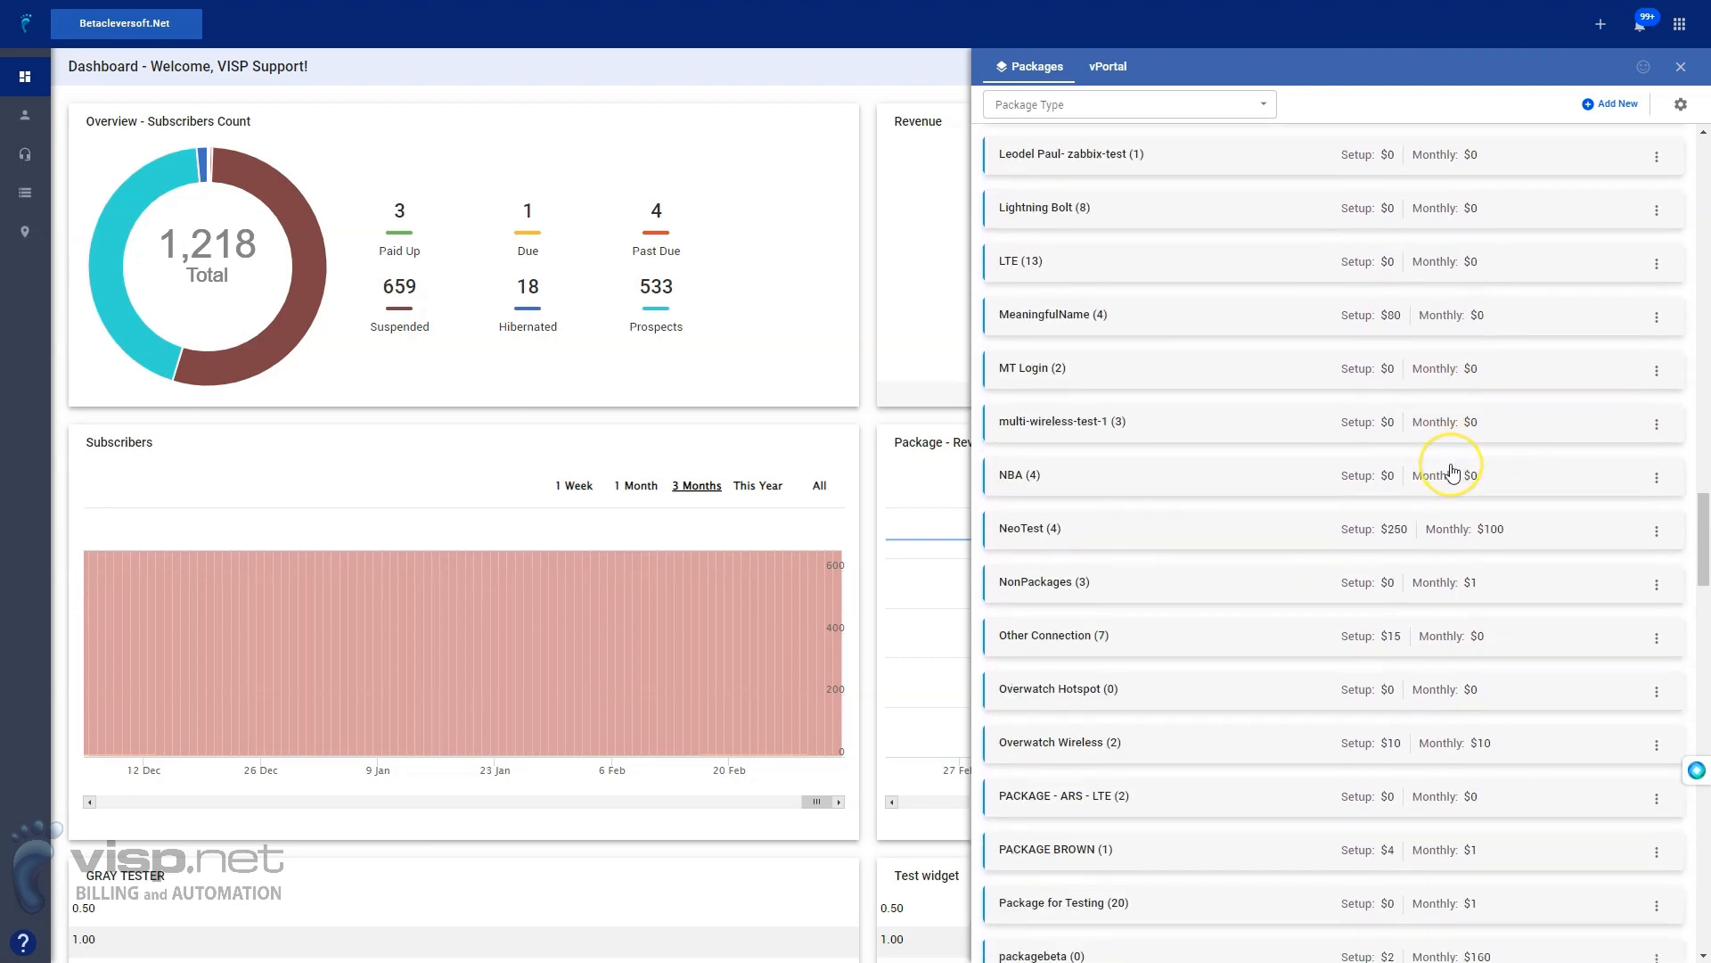
scroll(1453, 473, up, 10)
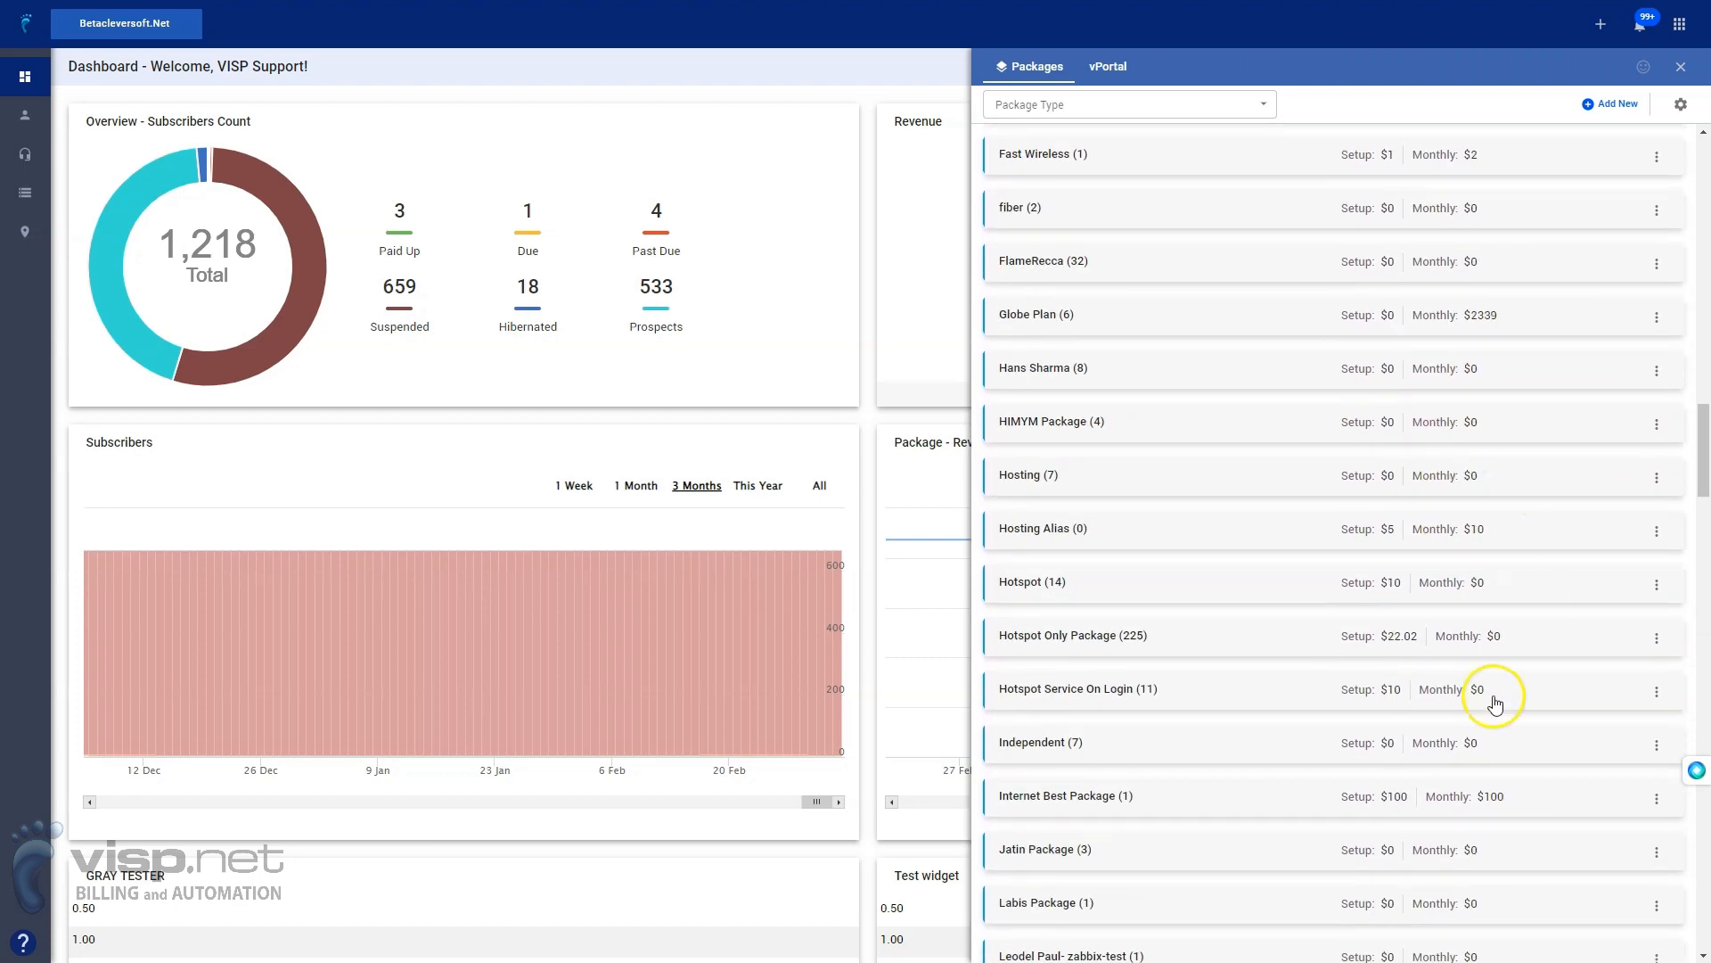
scroll(1563, 782, down, 3)
click(1658, 529)
click(1619, 563)
click(1178, 104)
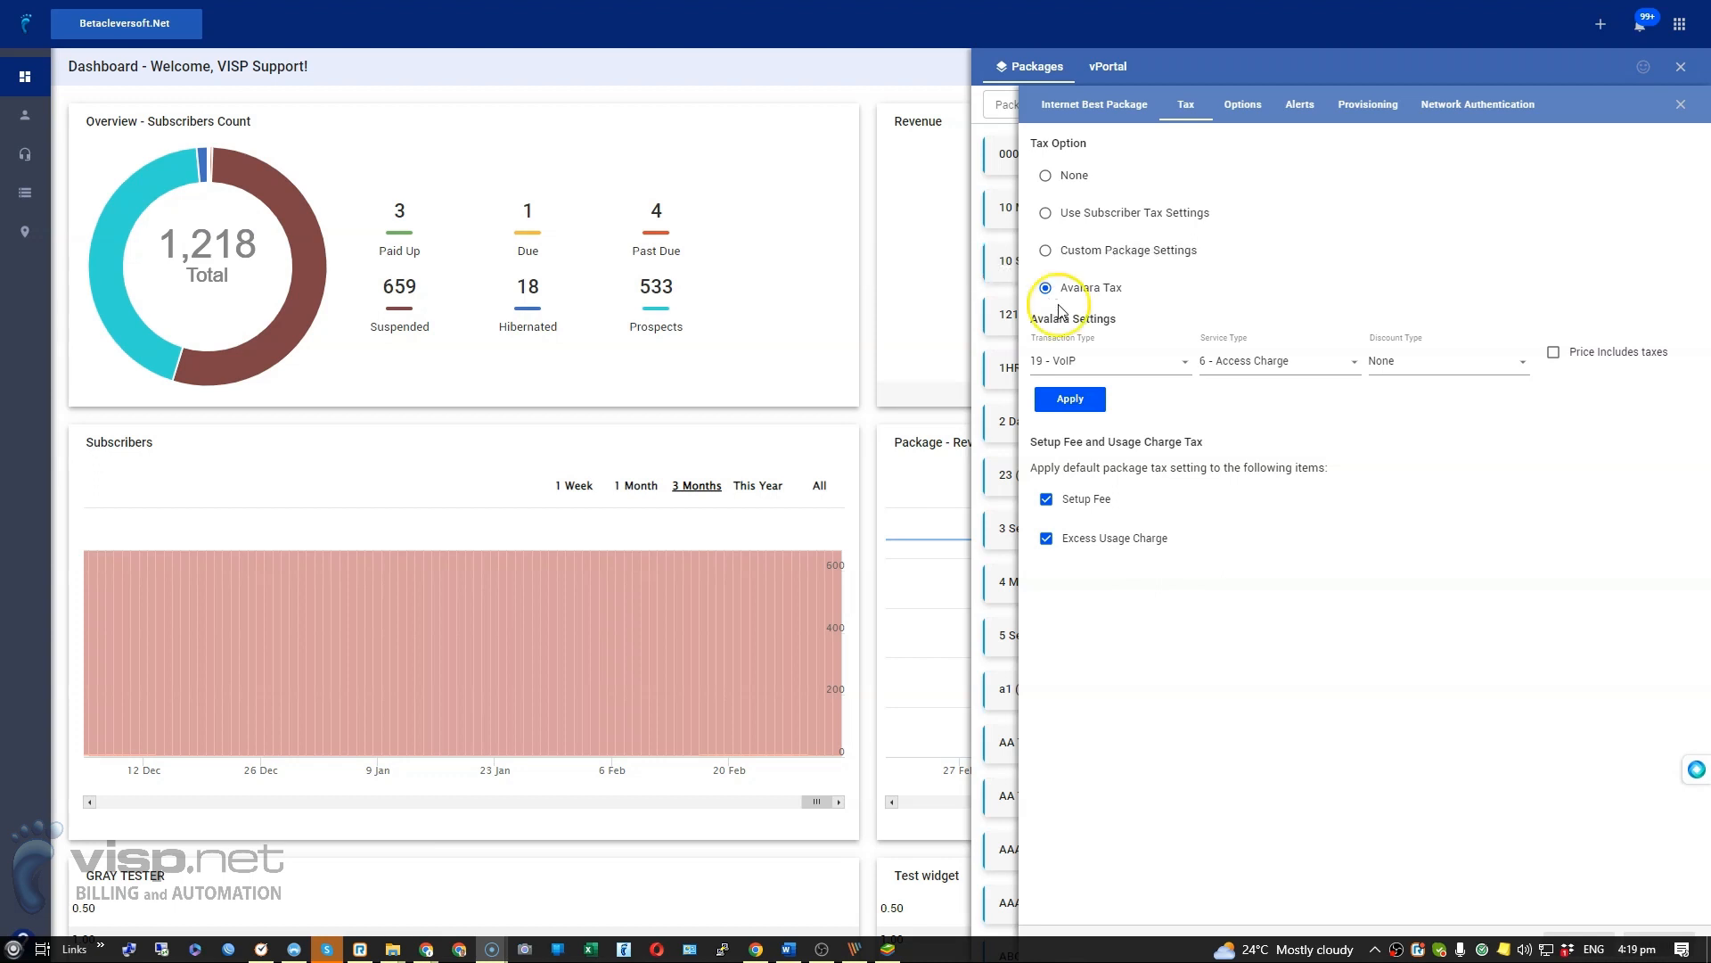
Step: Select Avalara transaction type 19 - VoIP for the package, apply the tax settings to all its subscriptions, and close it
click(1100, 362)
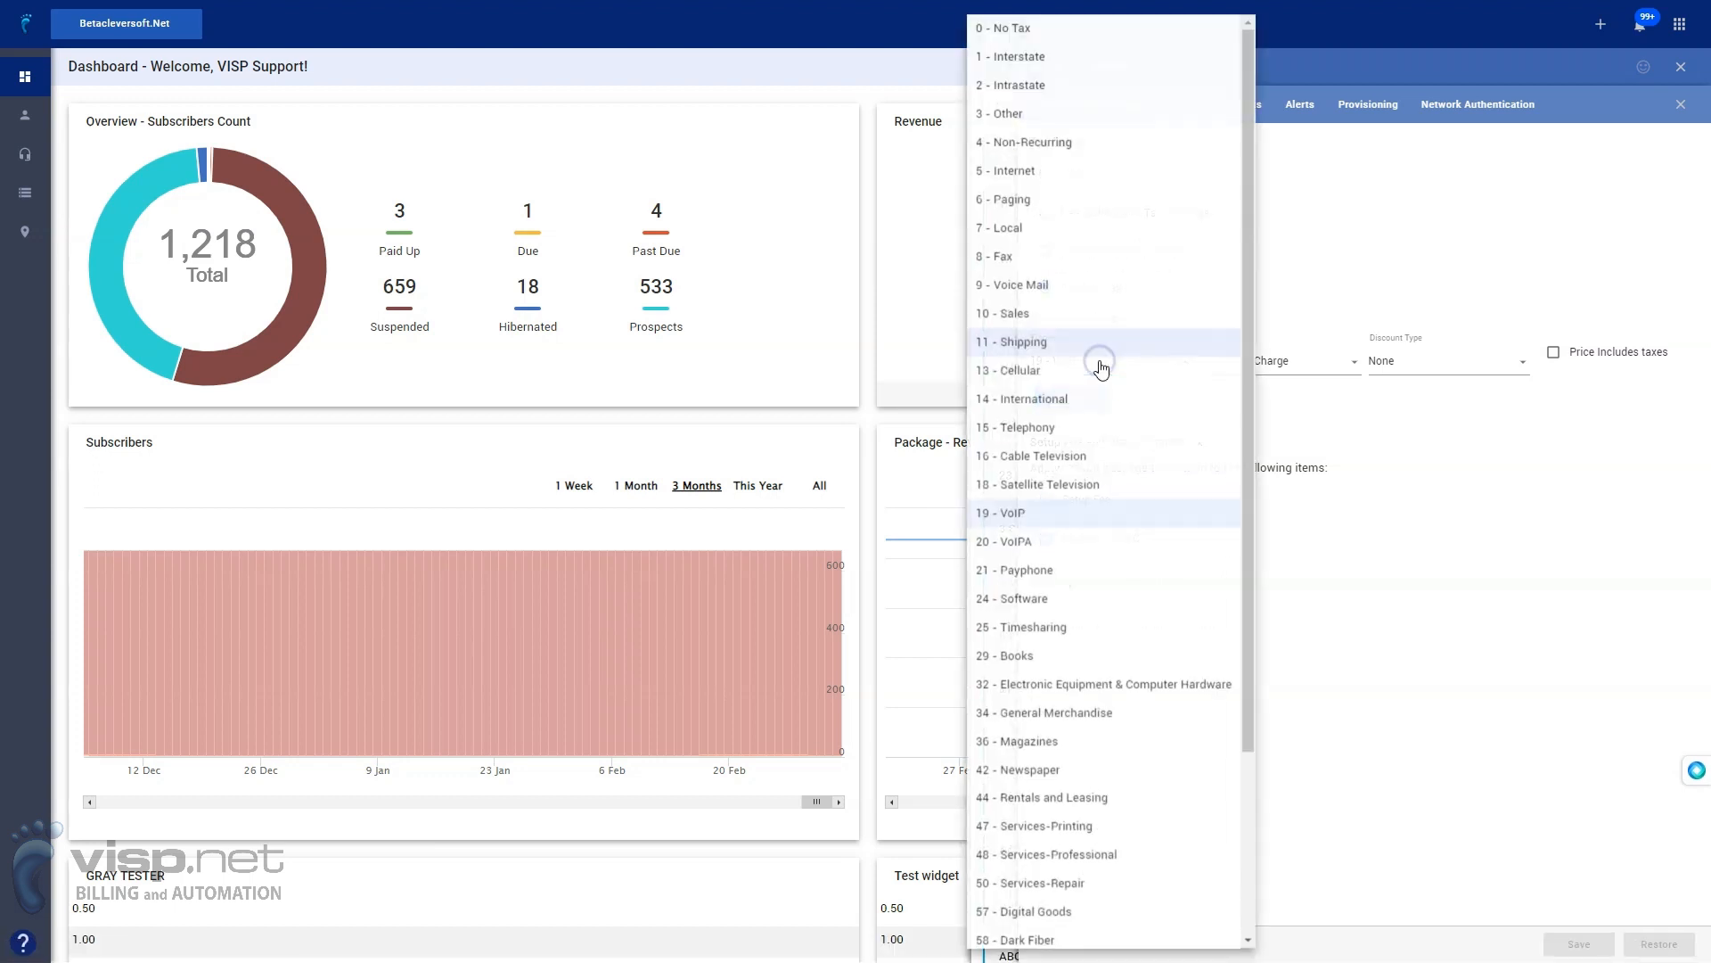
click(1108, 512)
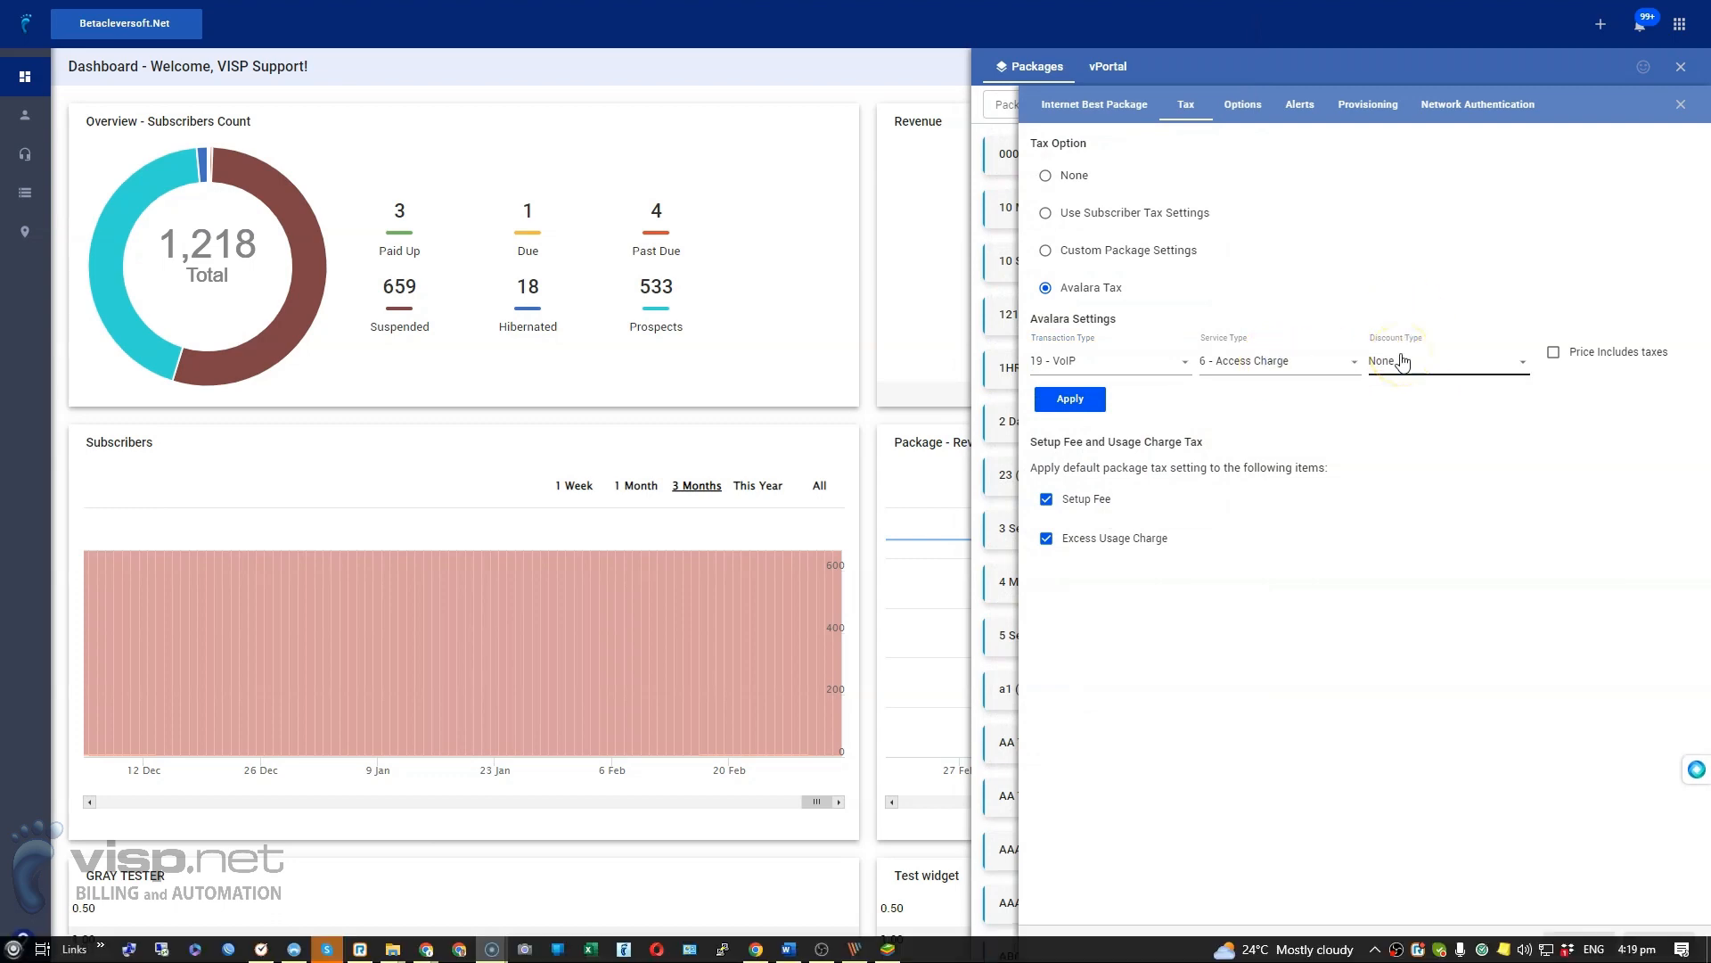
click(1070, 400)
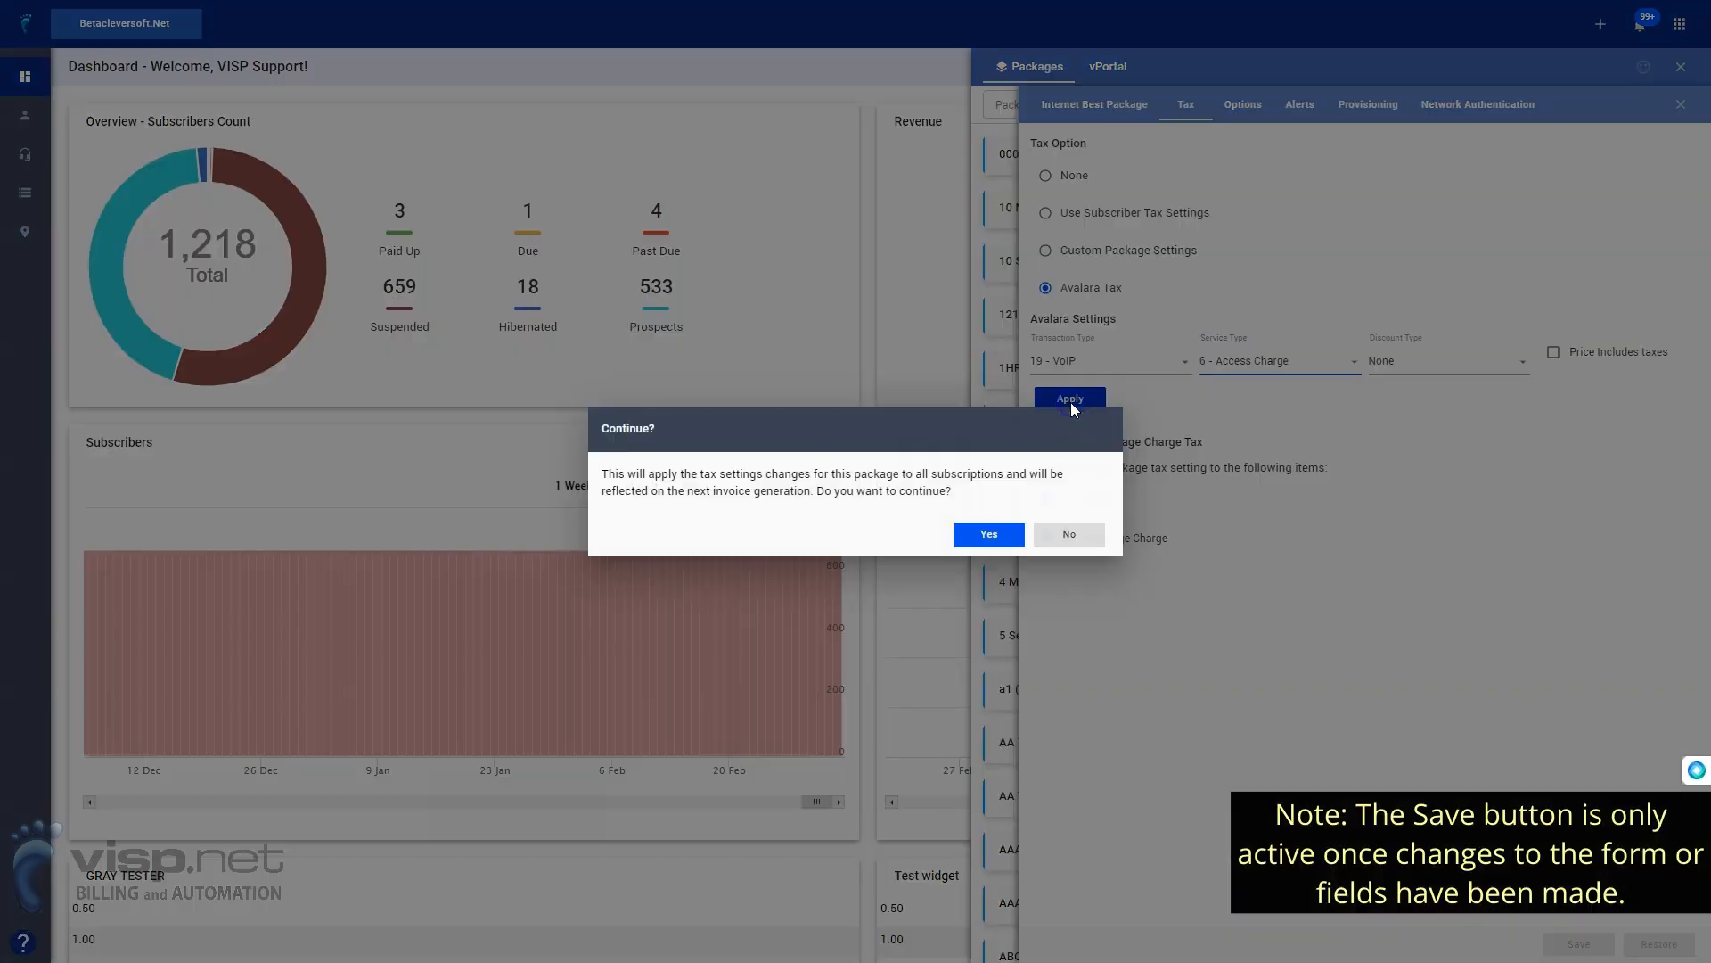
click(992, 534)
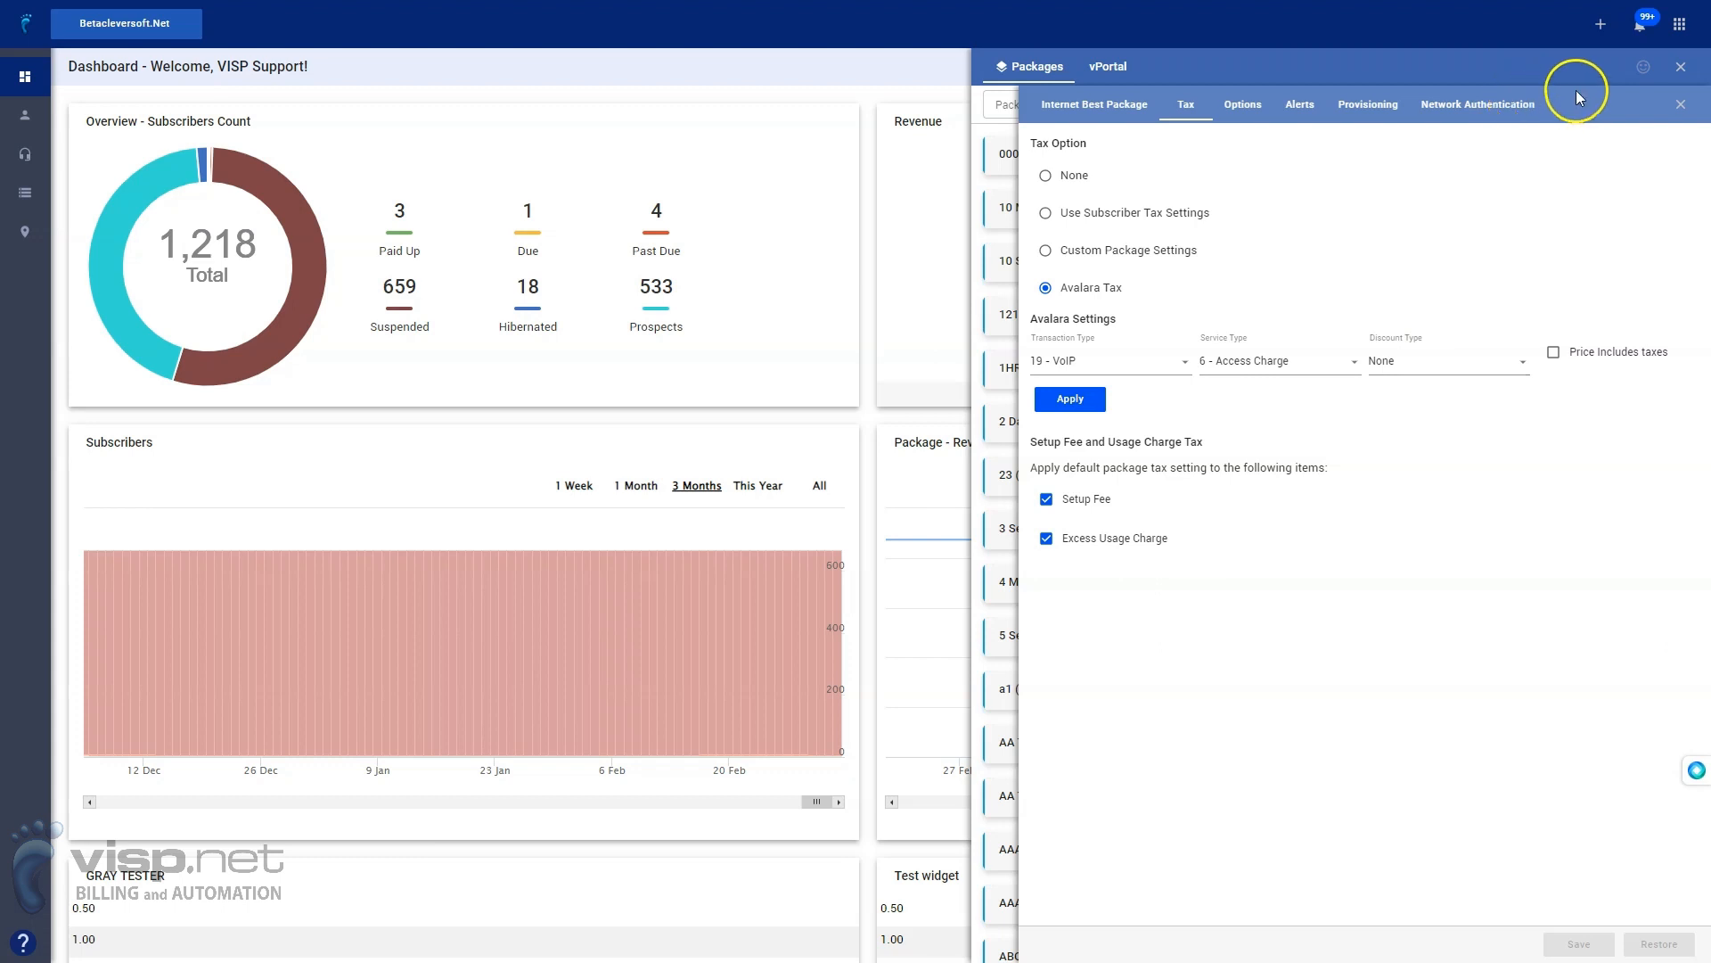
click(1680, 105)
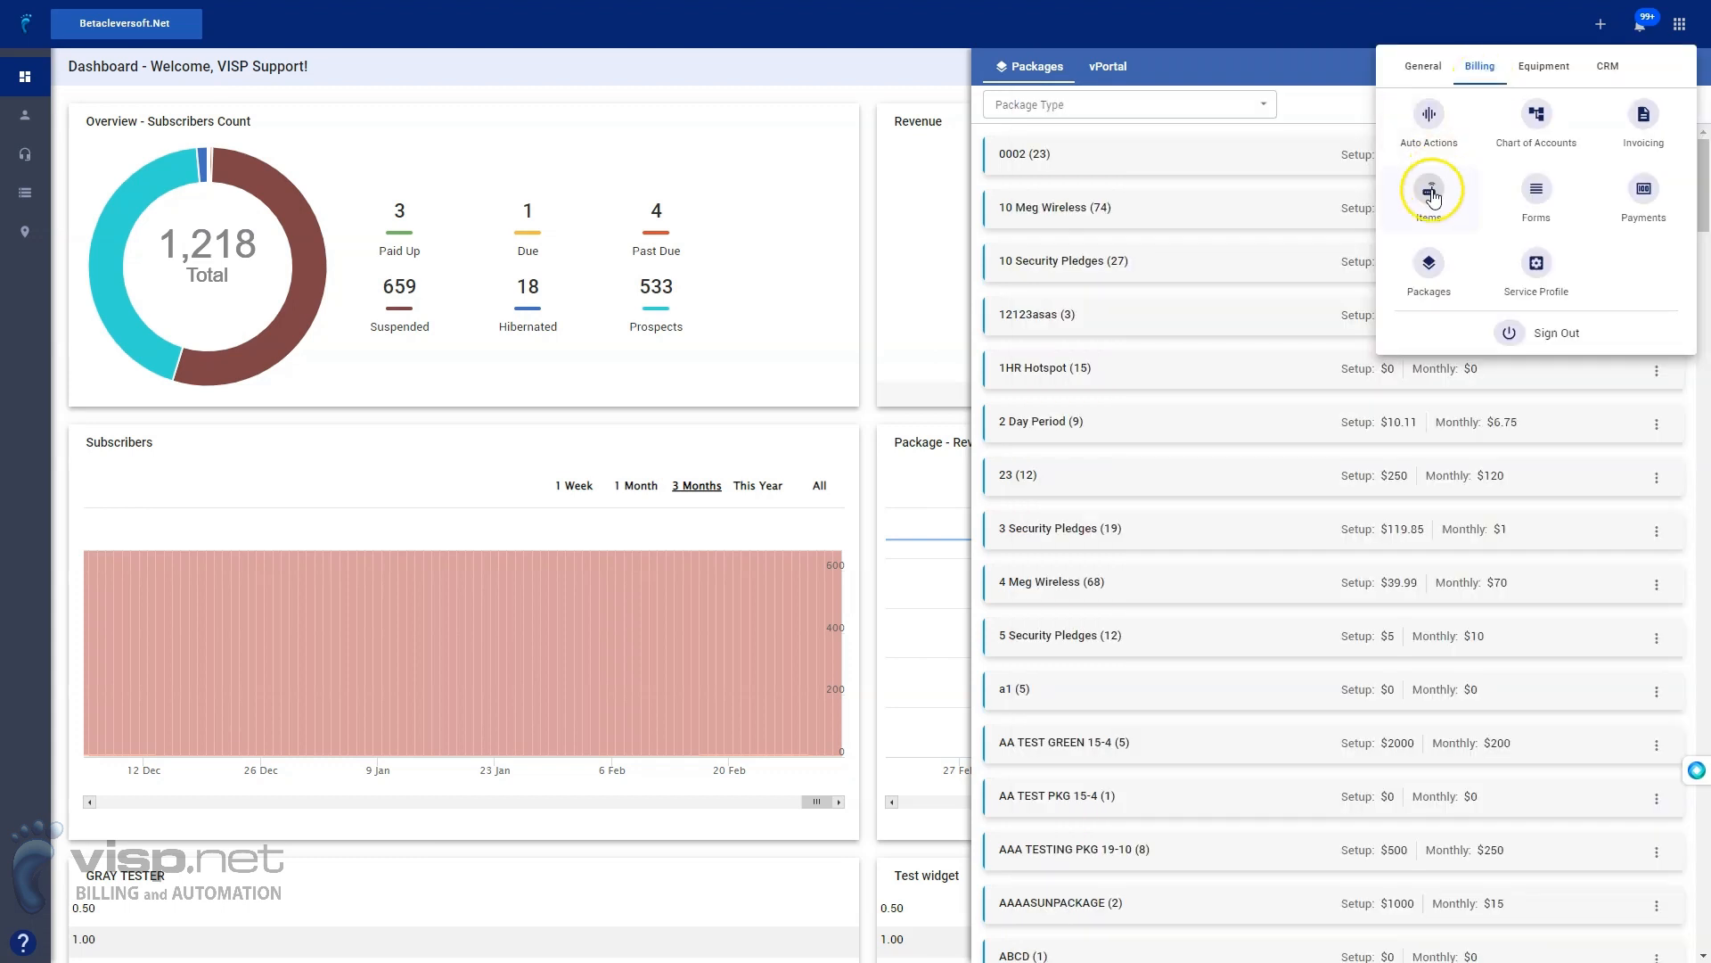
Step: Filter the billing items to custom ones and open the tax settings of the Blue Custom item
click(1431, 205)
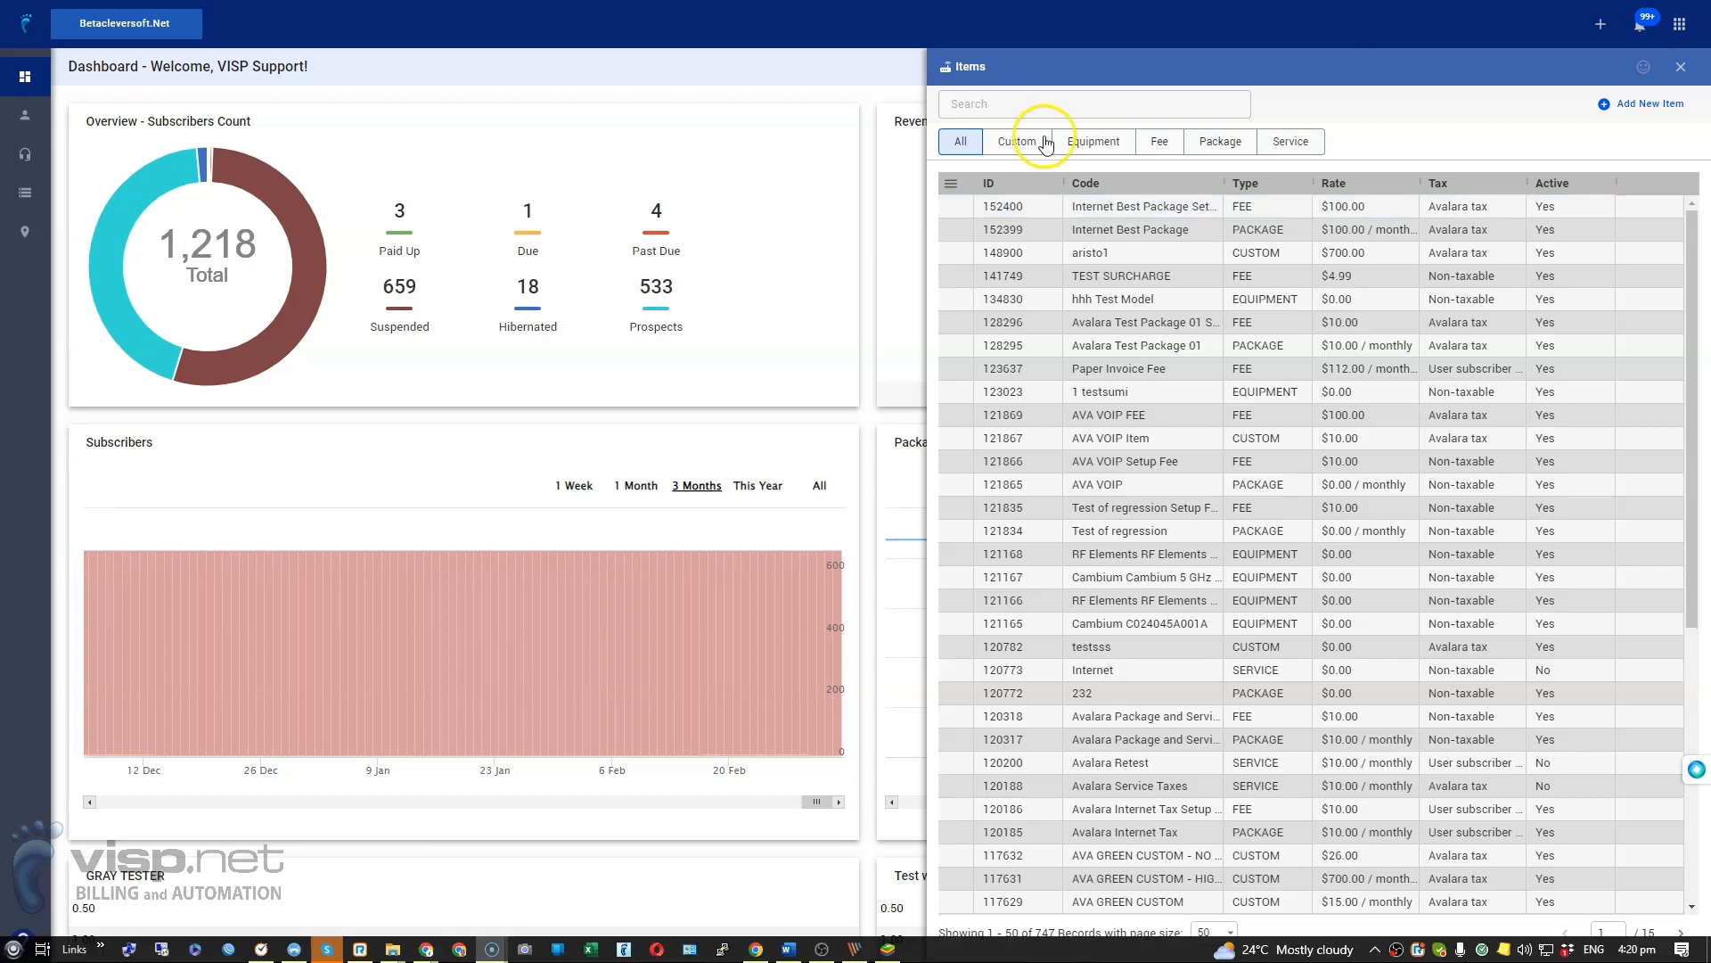
click(1045, 143)
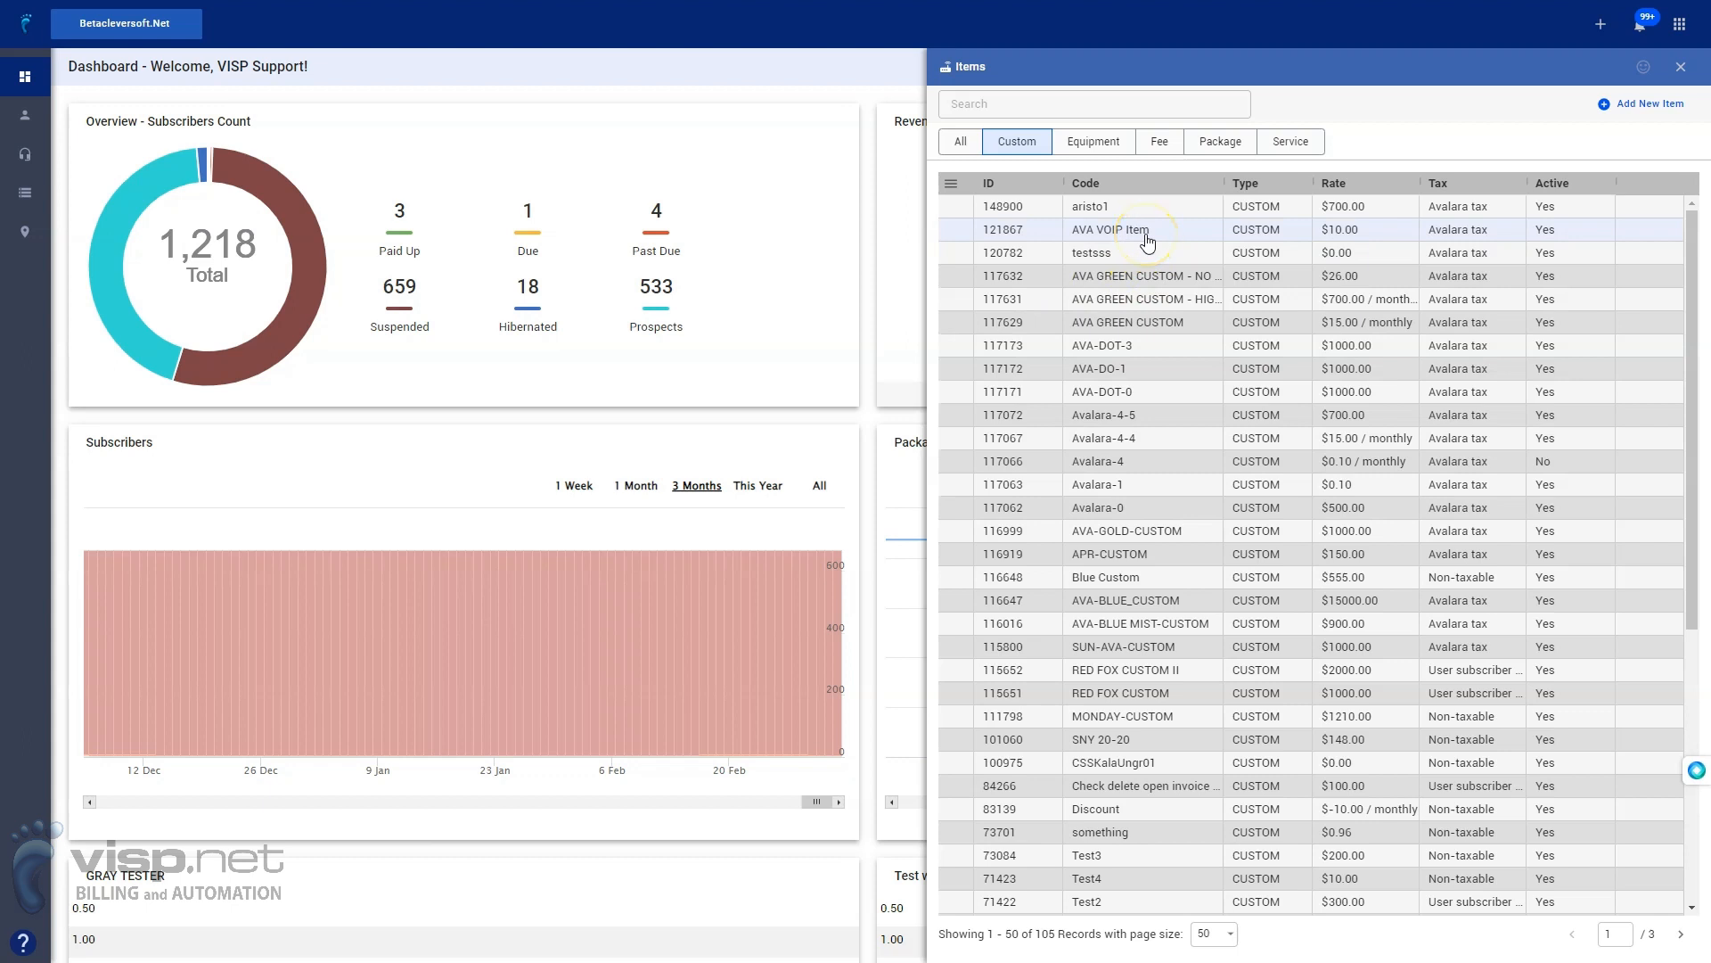
click(1125, 577)
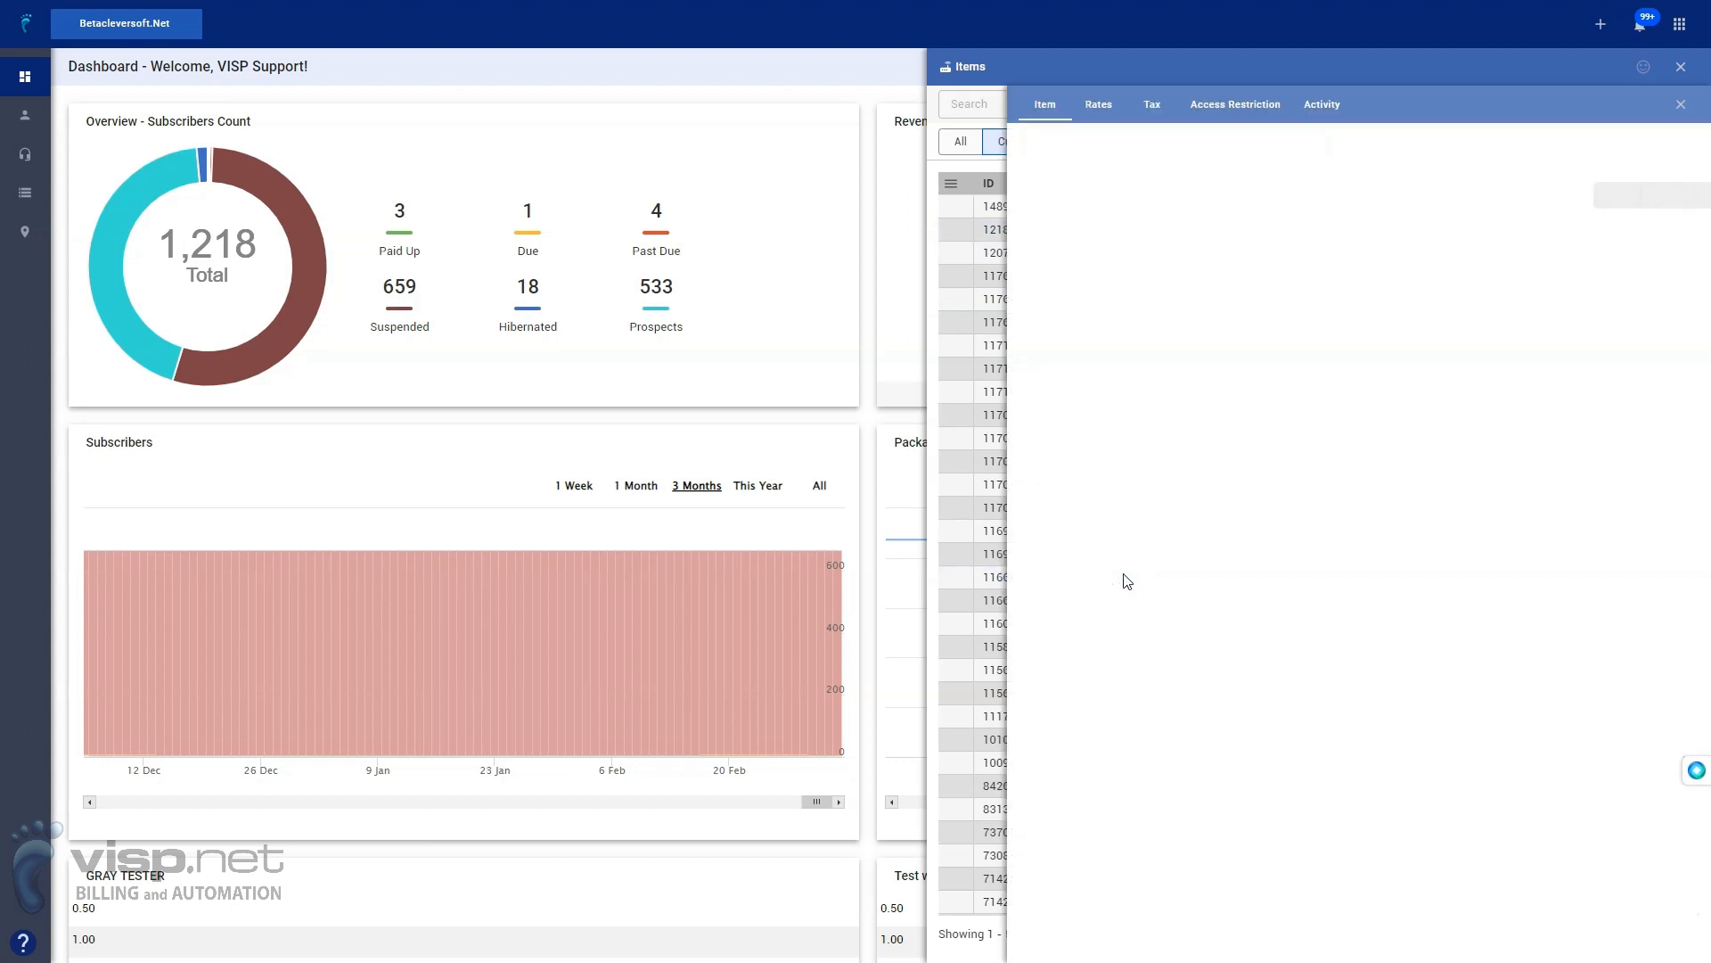
click(1153, 104)
click(1109, 324)
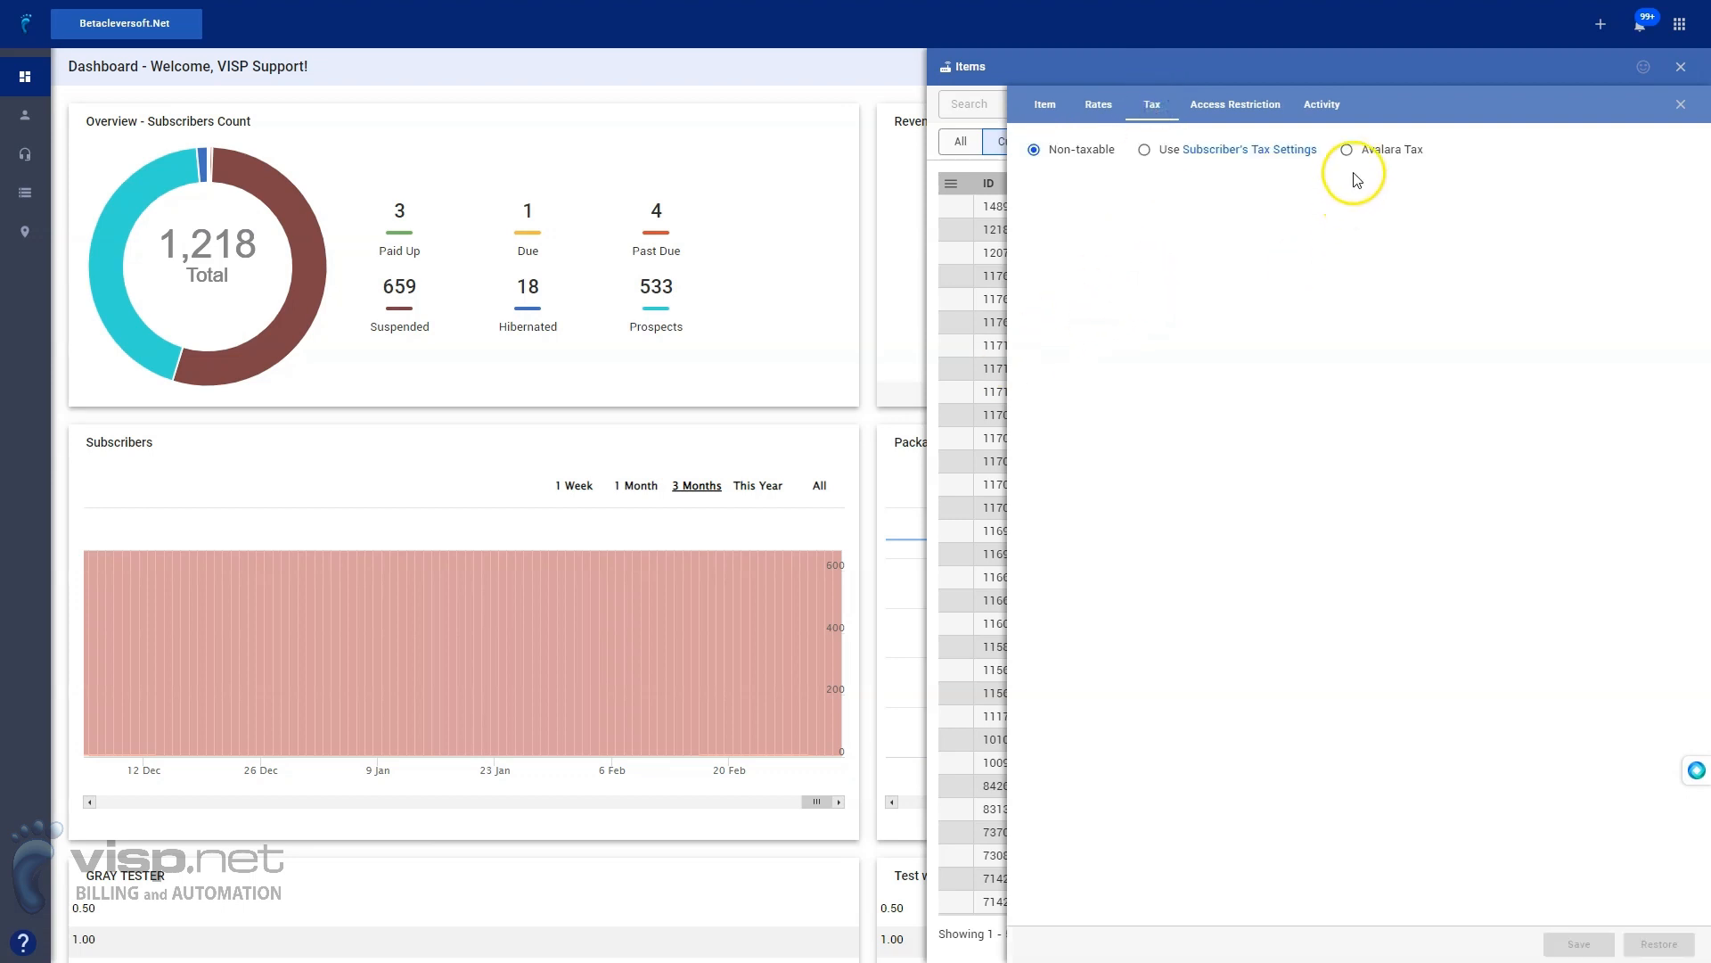
Step: Switch the Blue Custom item to Avalara Tax with transaction type 19 - VoIP and service type 6 - Access Charge, and save it
click(1346, 150)
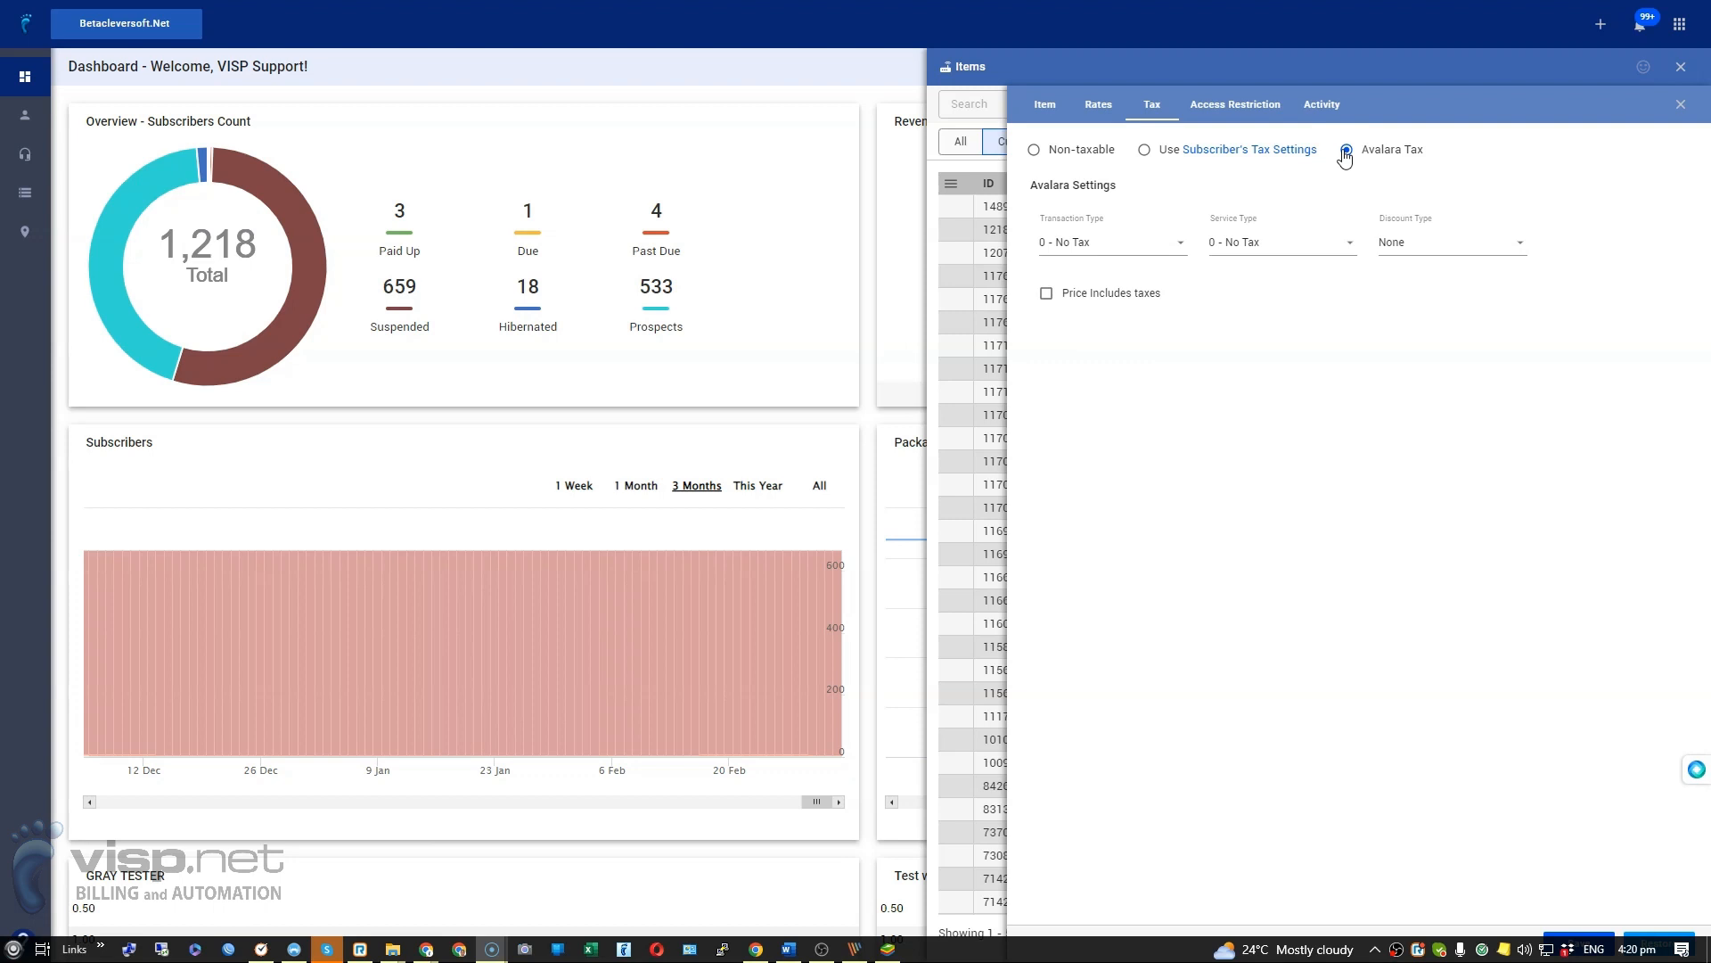
click(1133, 246)
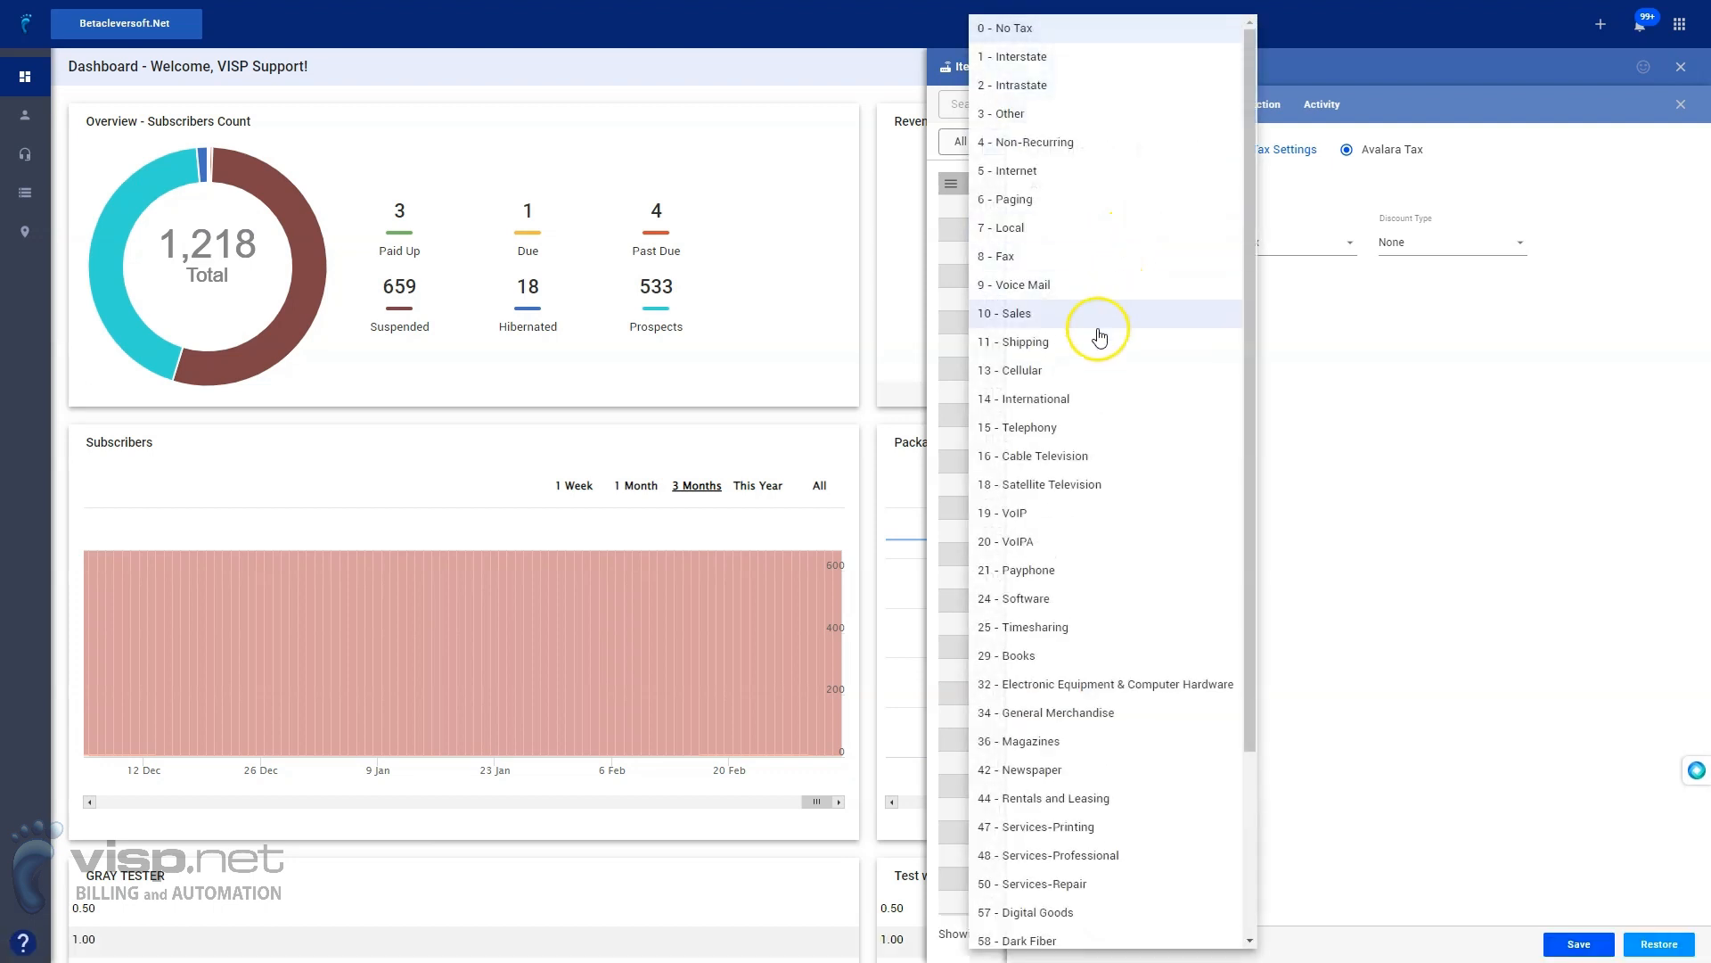
click(1065, 523)
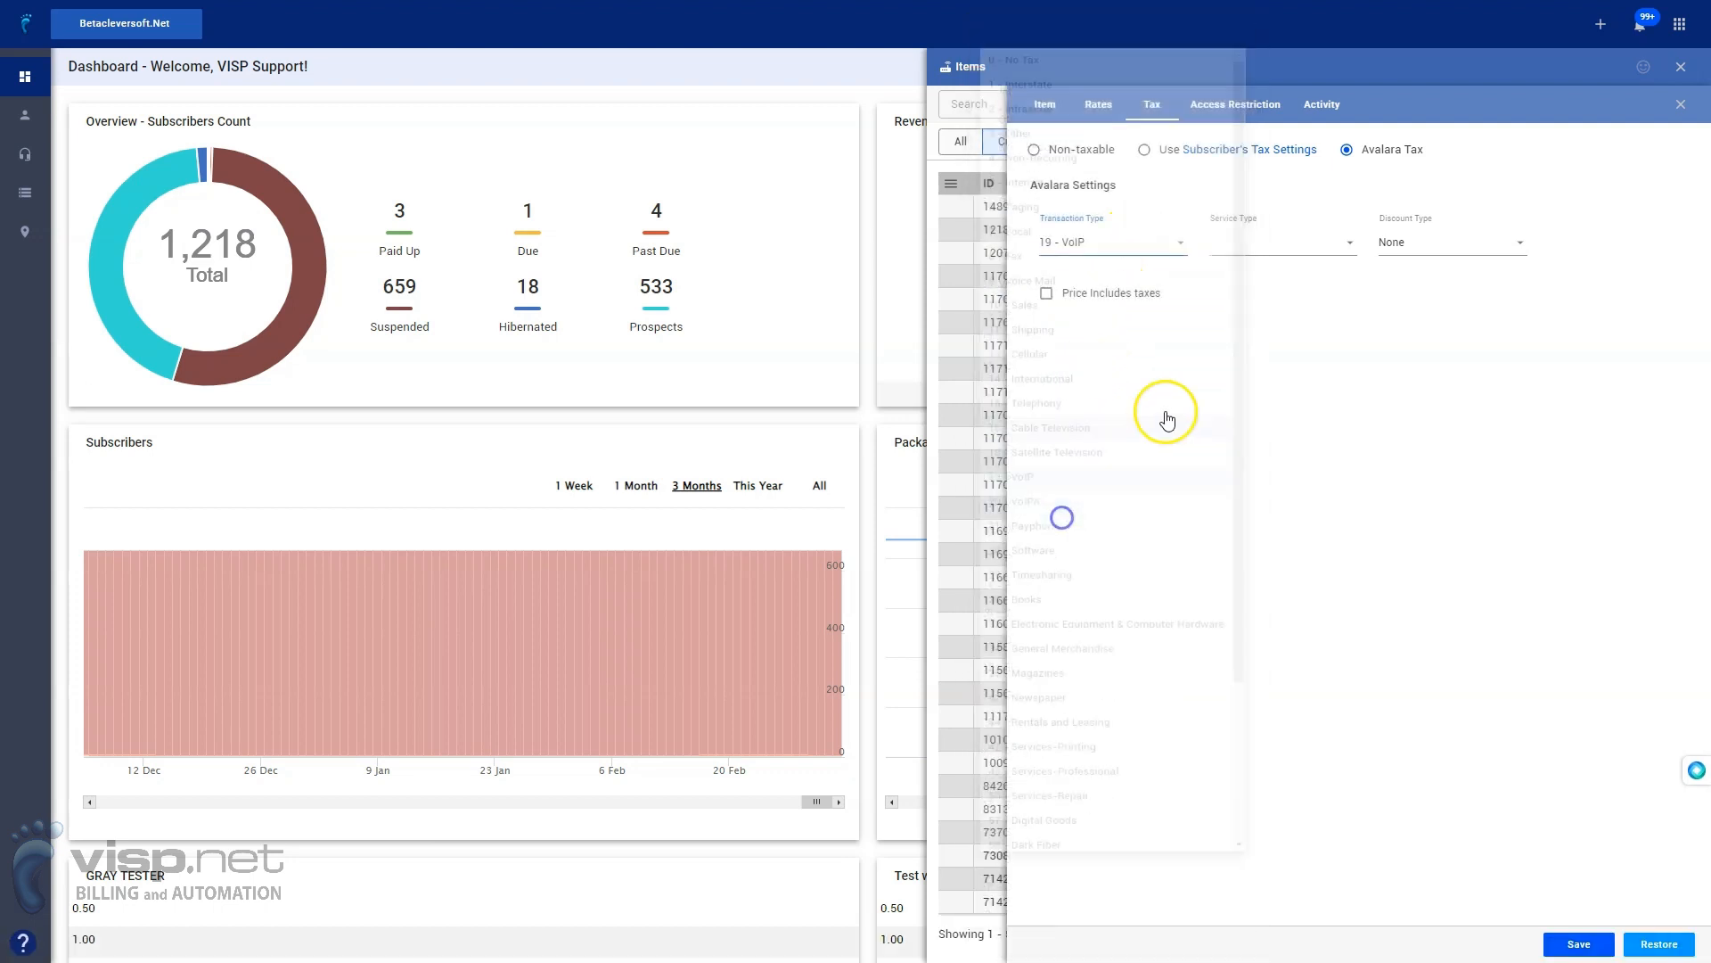
click(1284, 244)
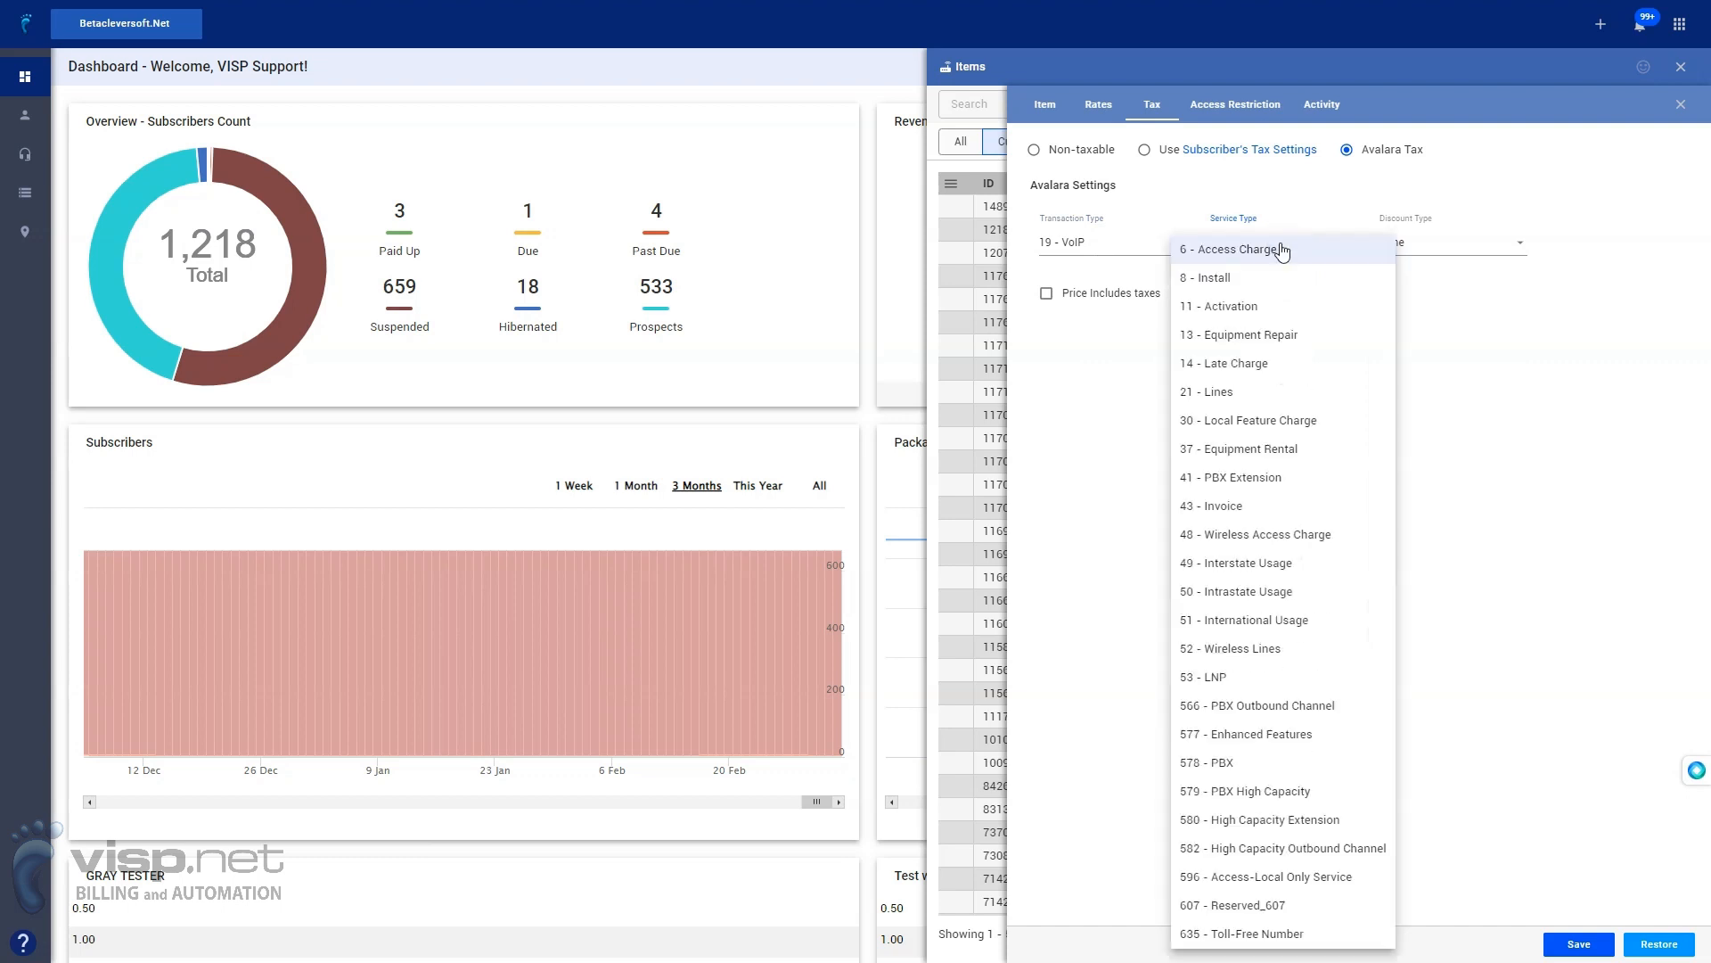
click(1255, 263)
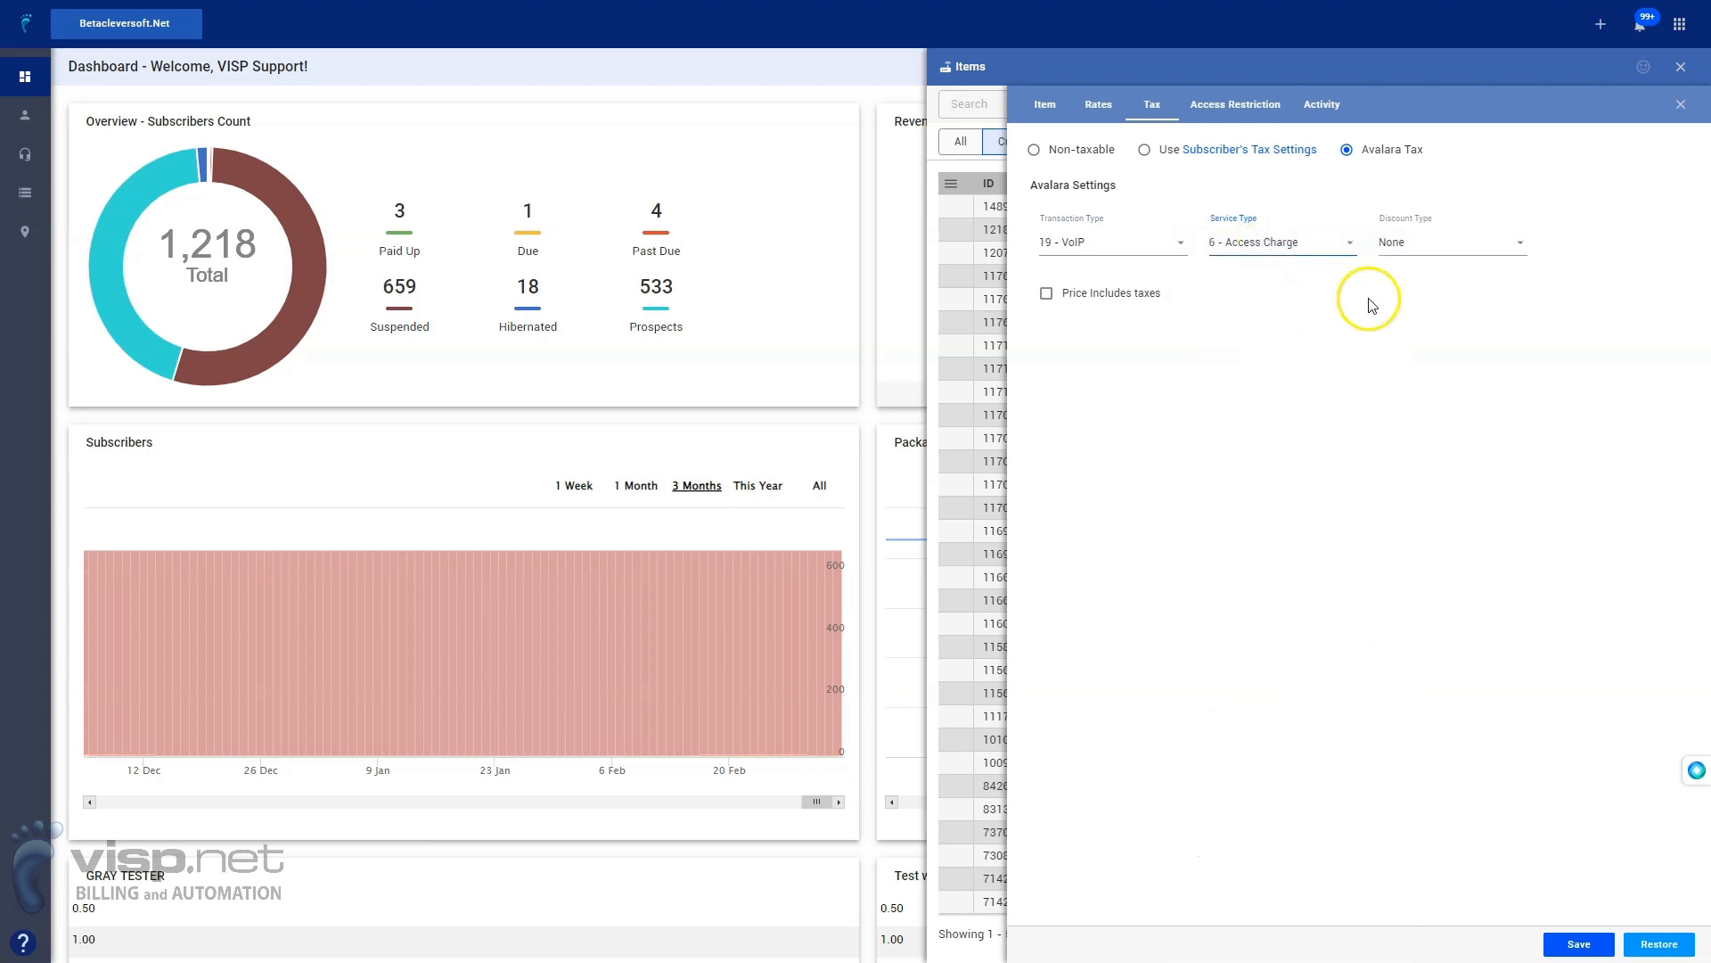
click(1567, 943)
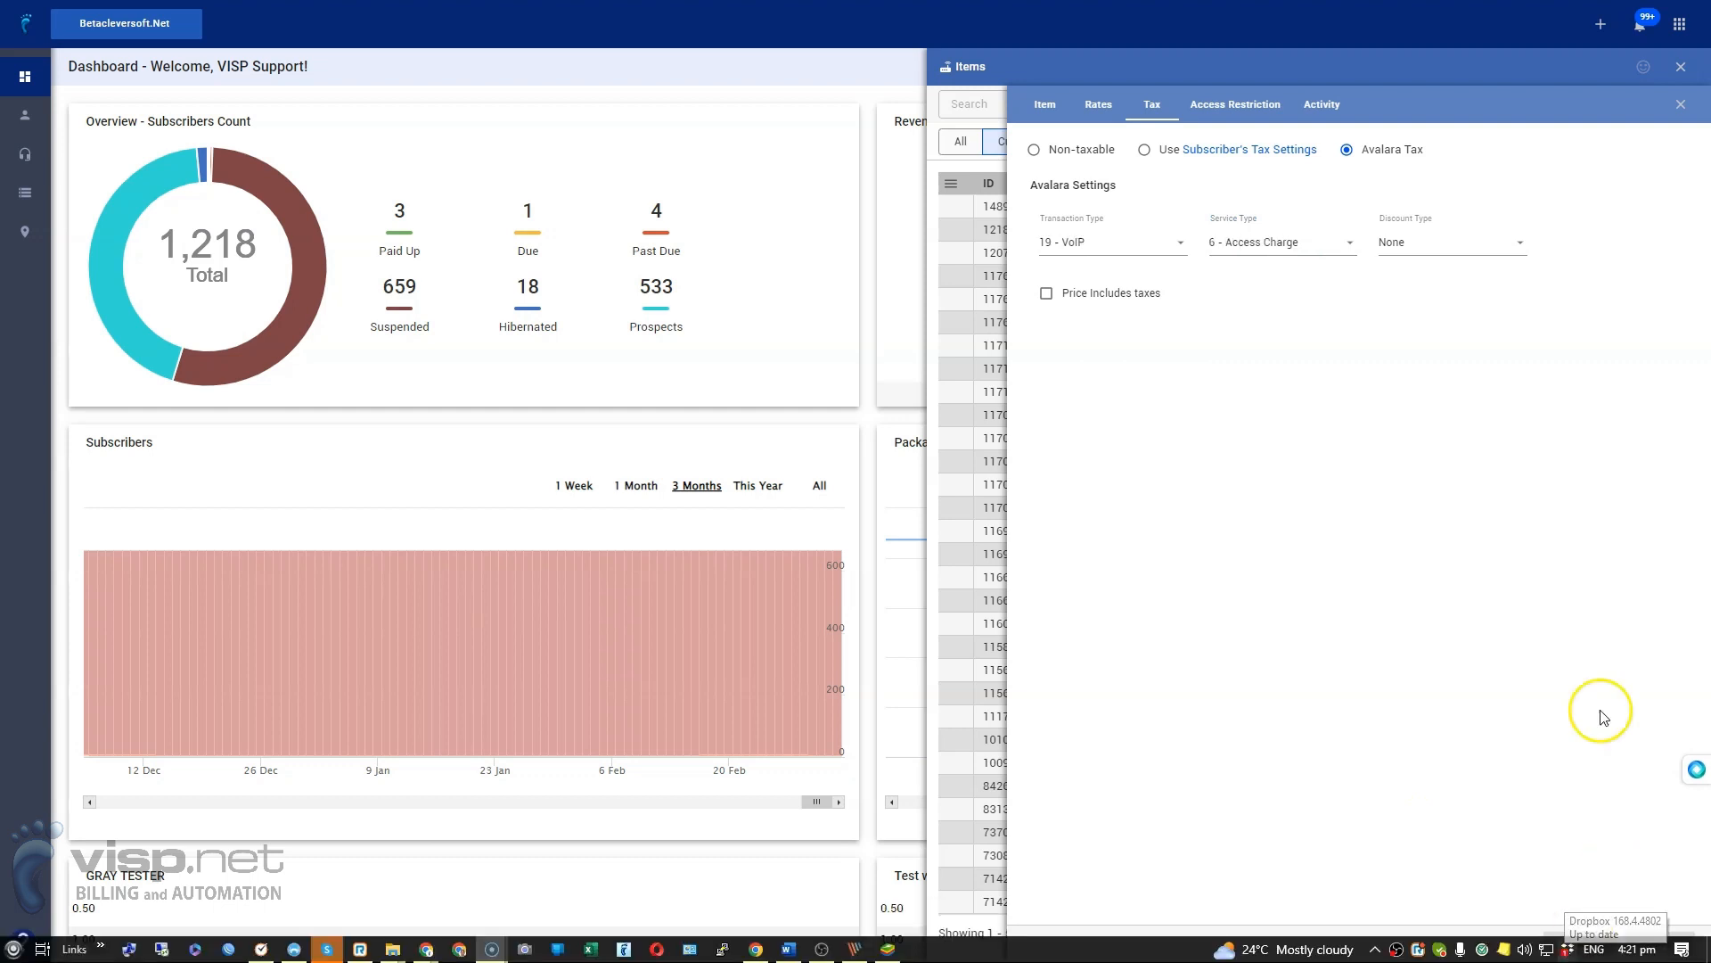
click(1690, 110)
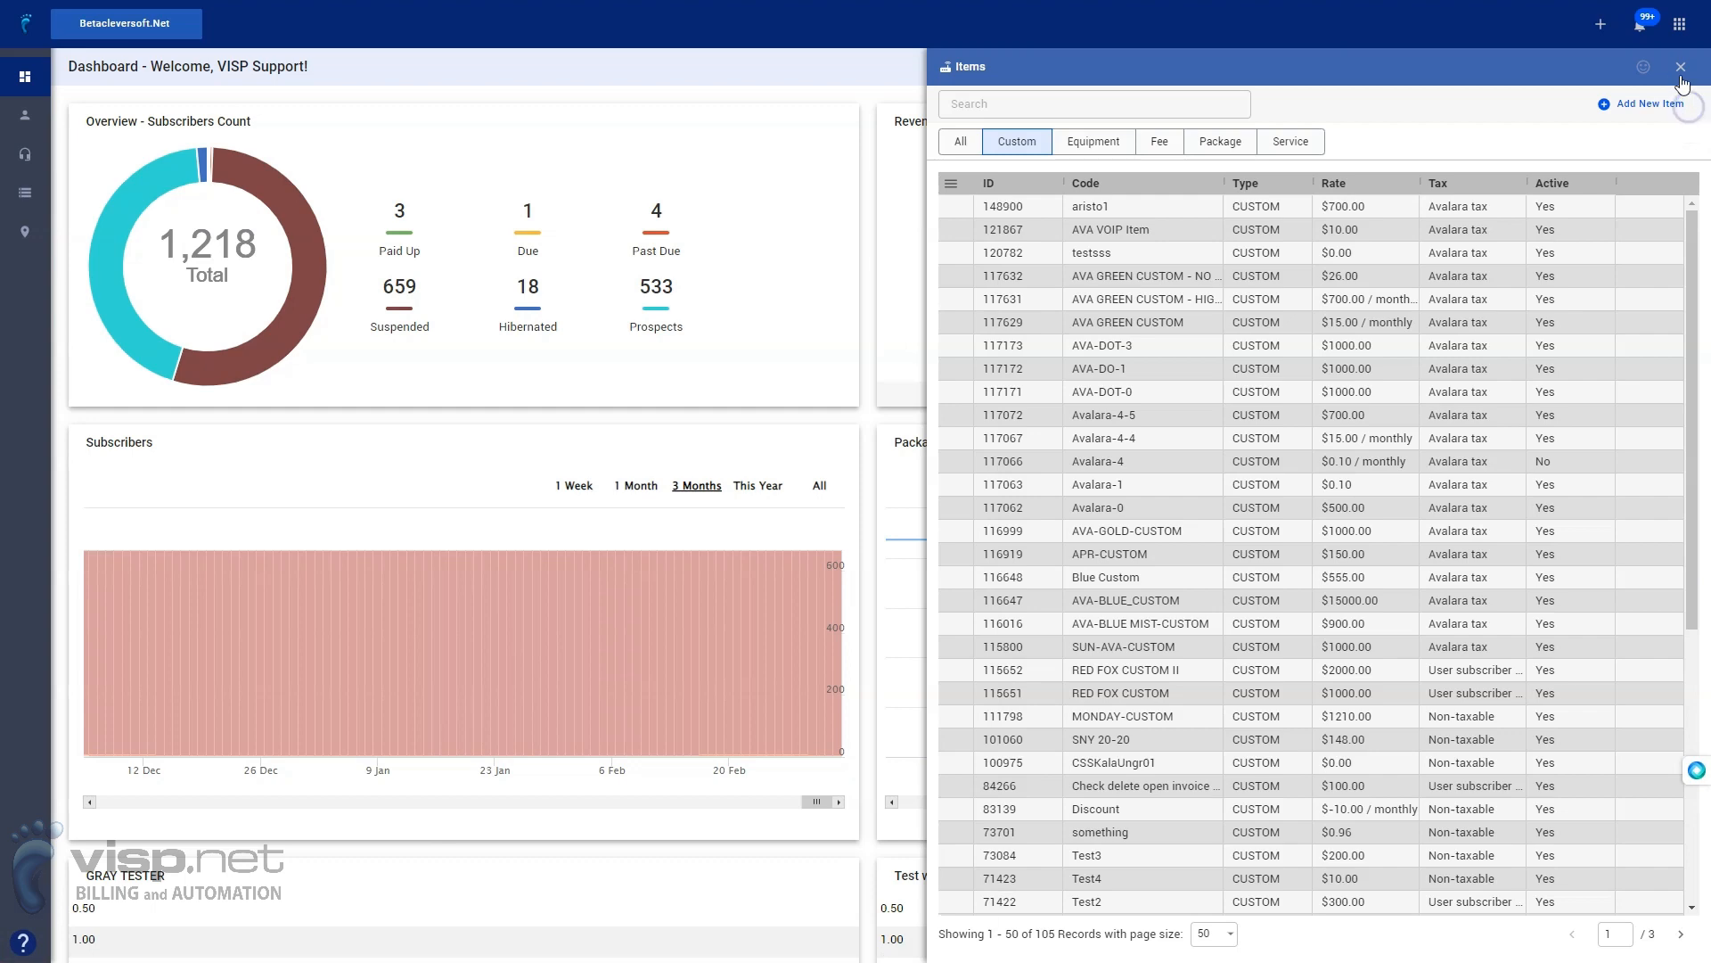
click(1681, 67)
Step: Open the first listed subscriber's Avalara settings and check the sale type options
click(25, 115)
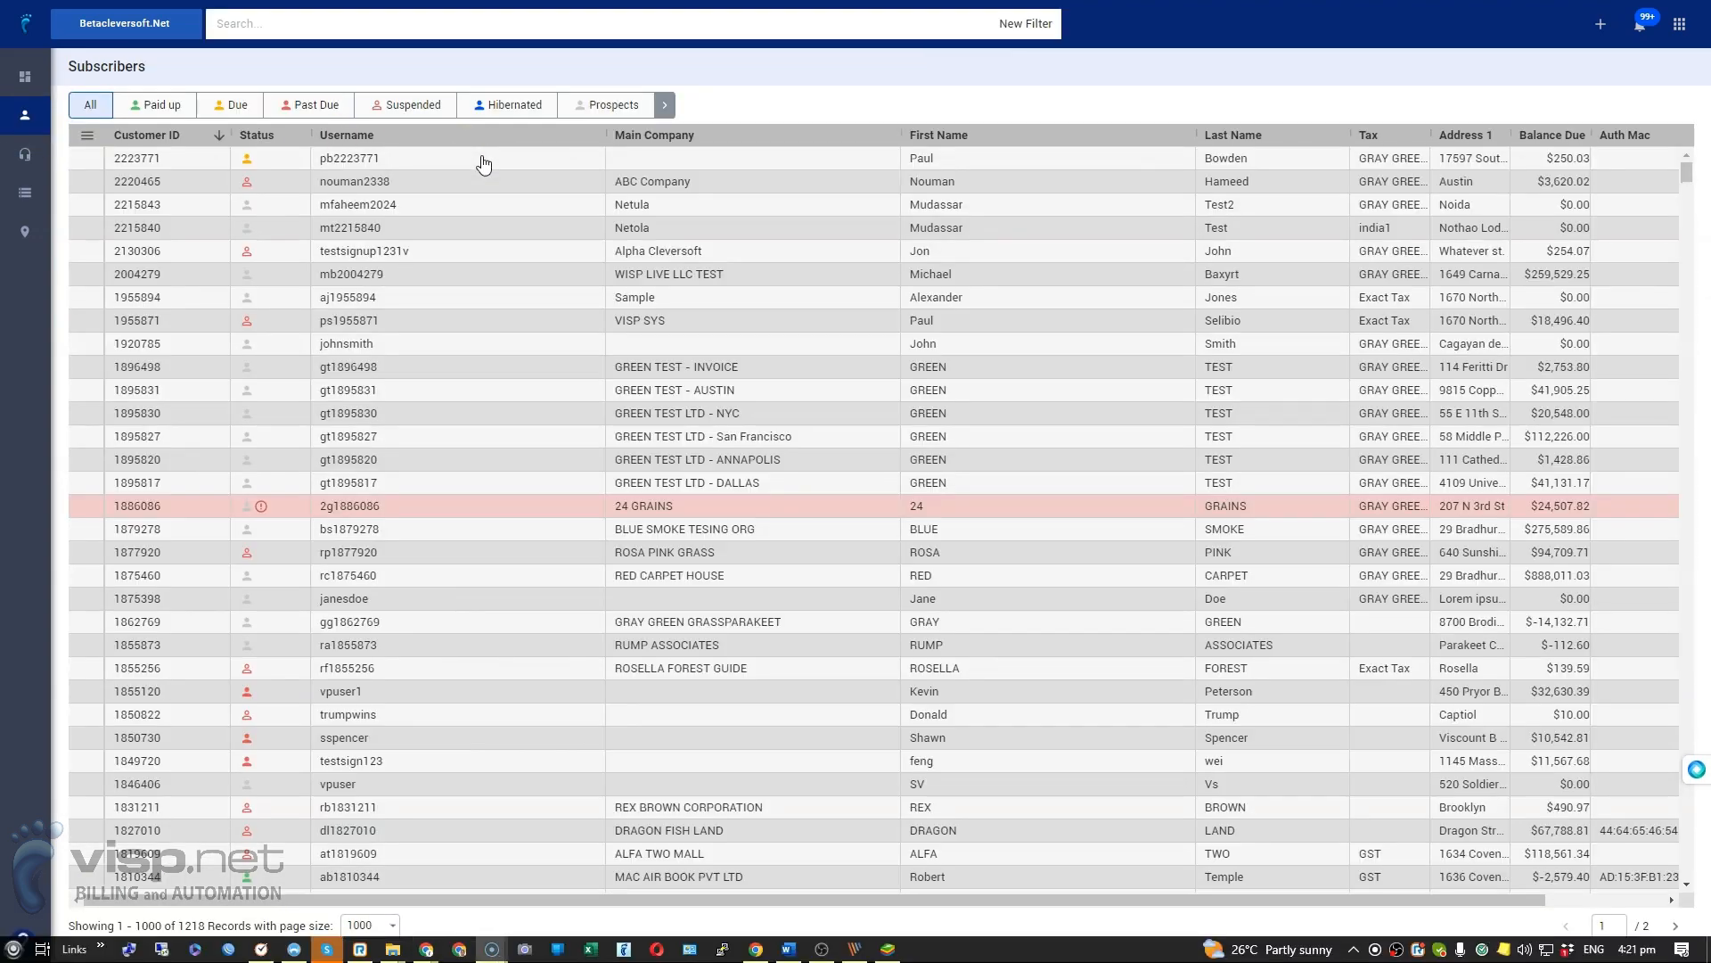
click(479, 166)
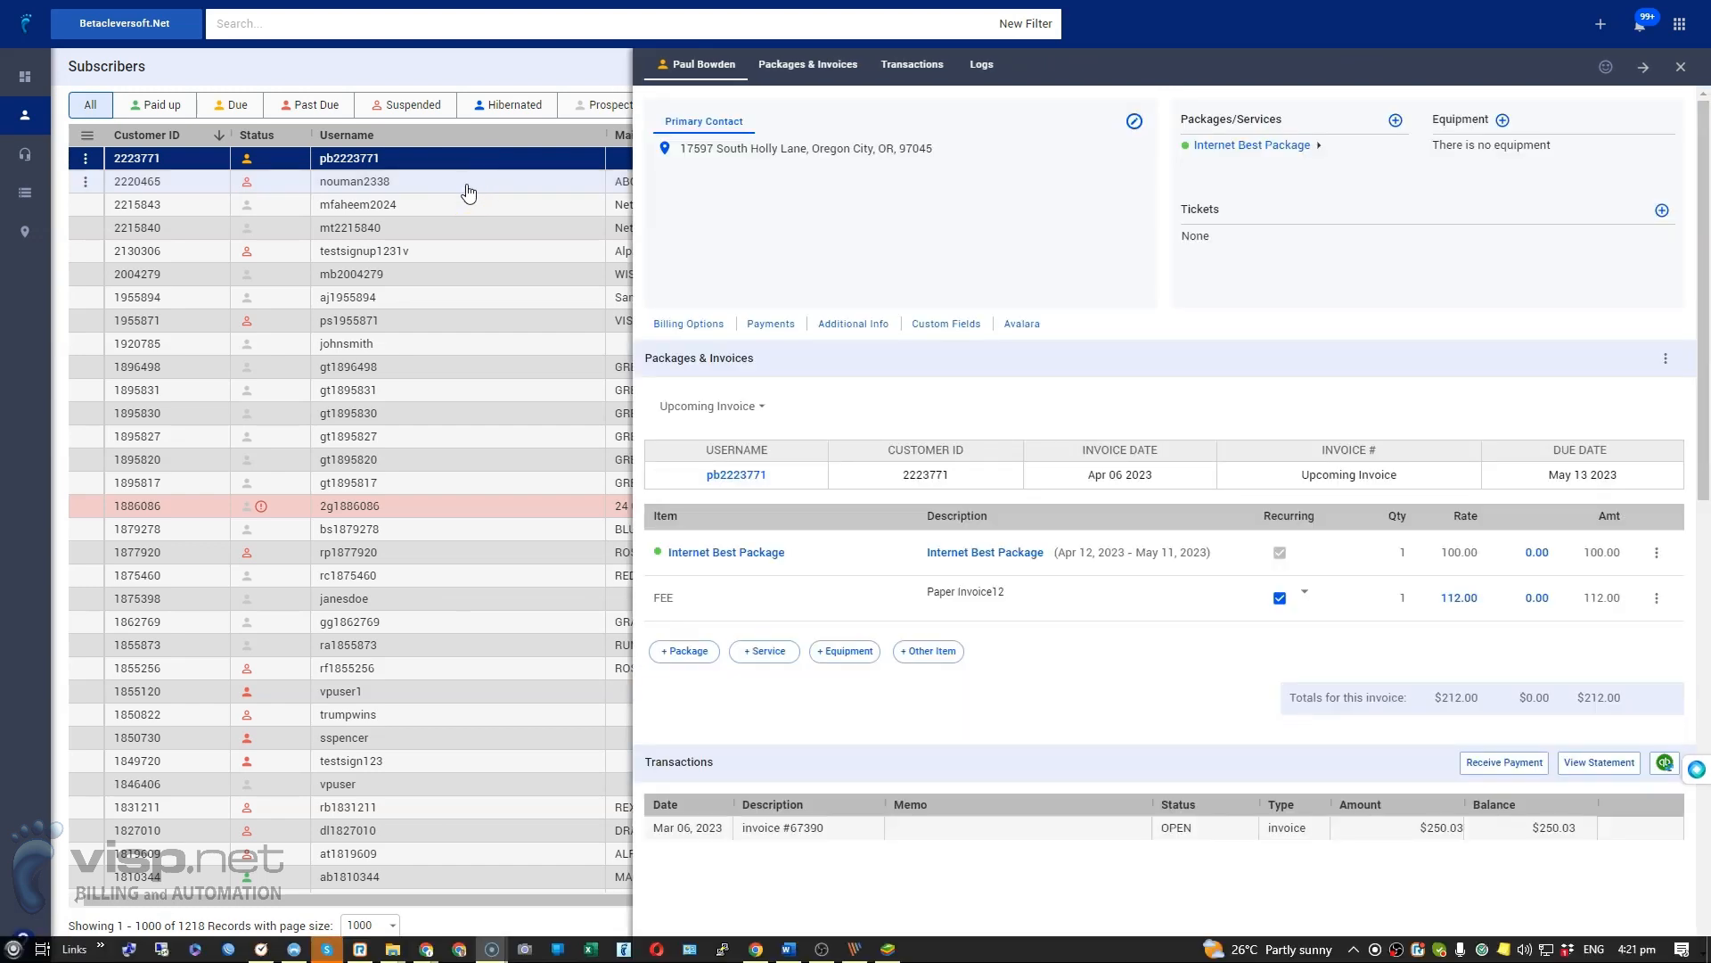
click(1023, 326)
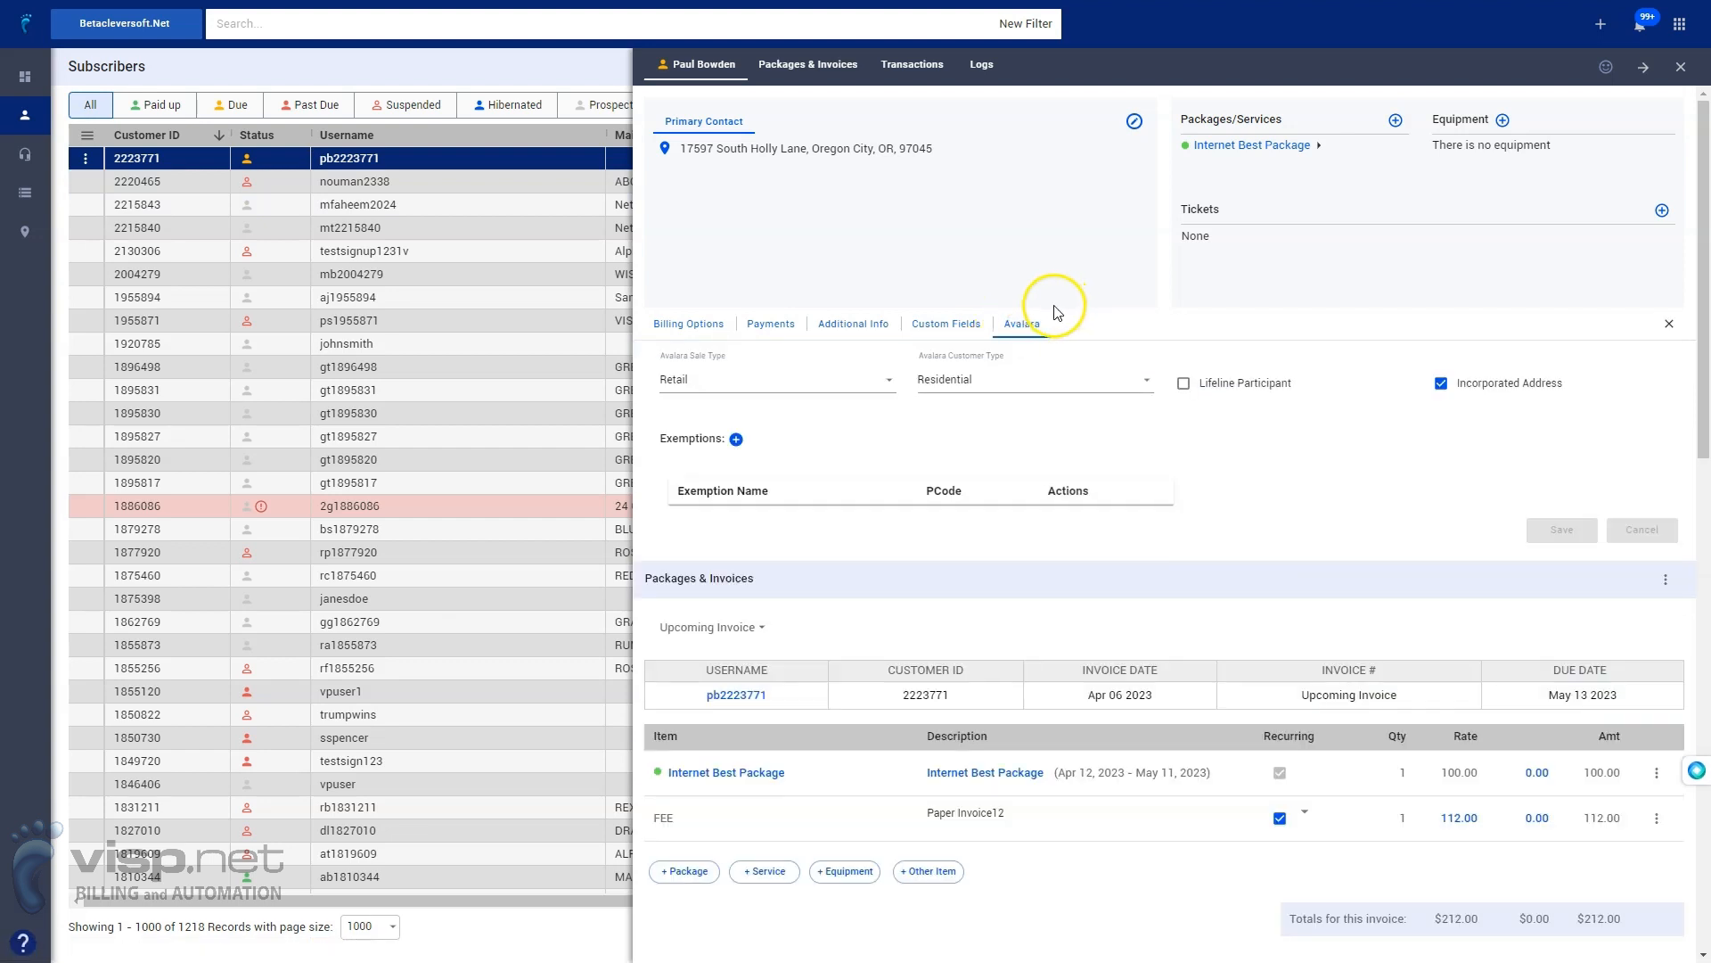
click(745, 393)
click(720, 435)
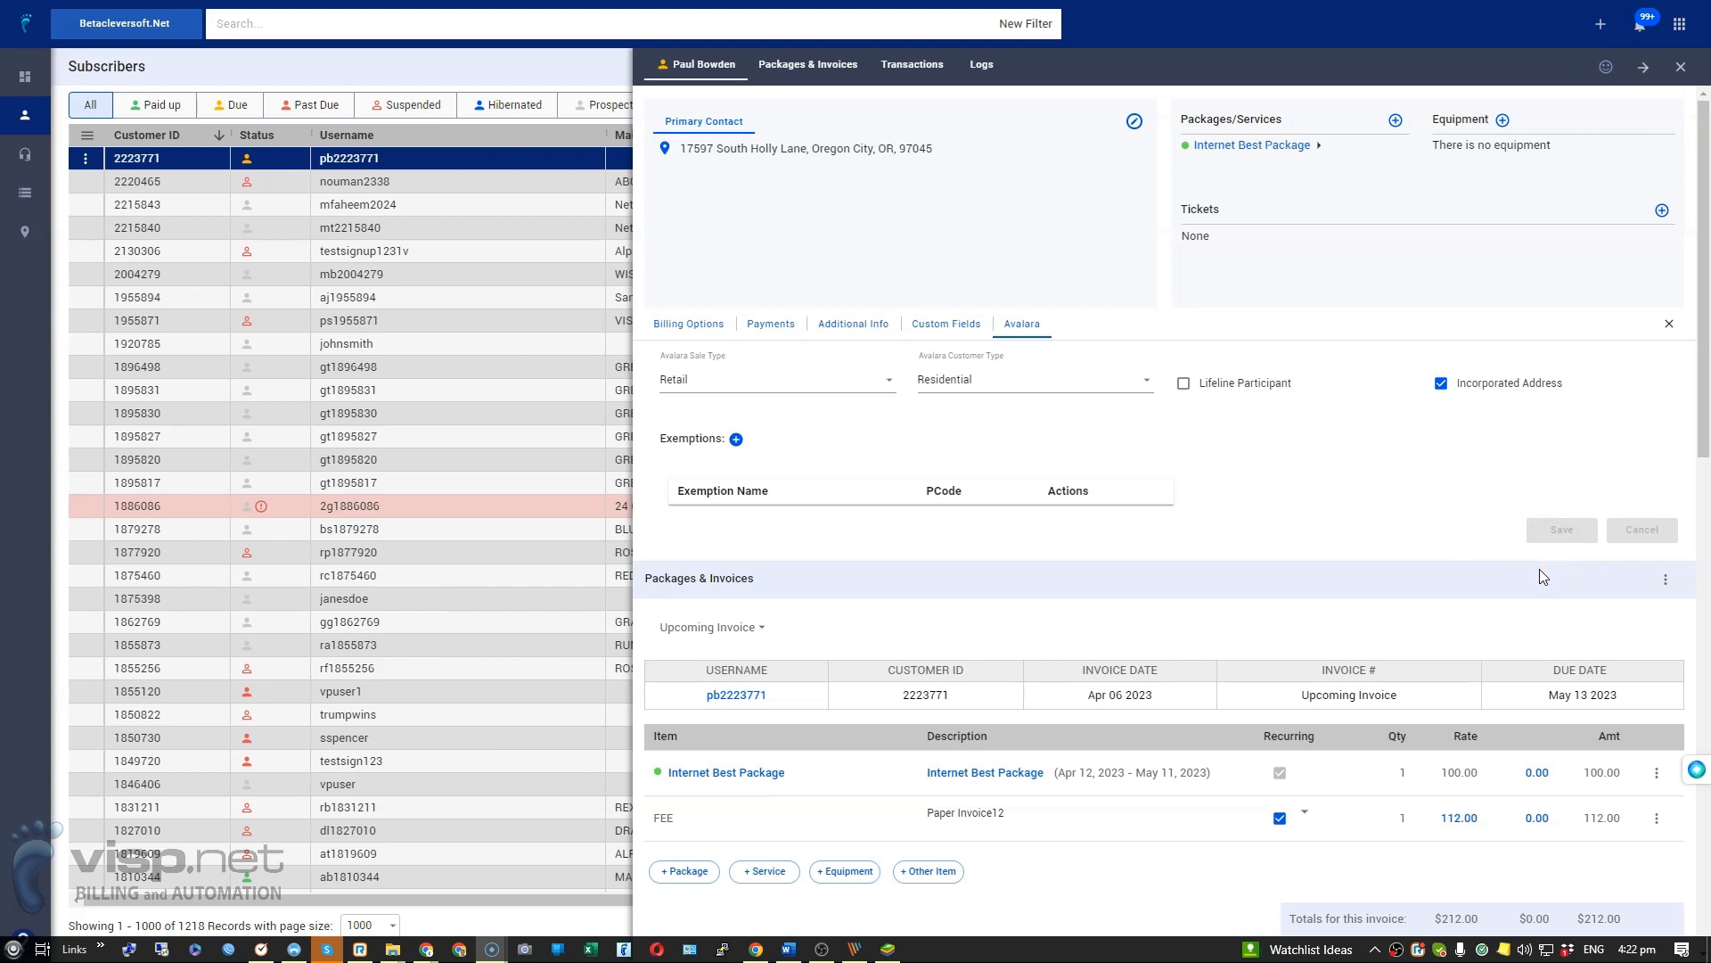
Step: Show the subscriber's open invoice of Mar 06 2023 and open the tax details of its Internet Best Package charge
scroll(1337, 588, down, 2)
click(726, 451)
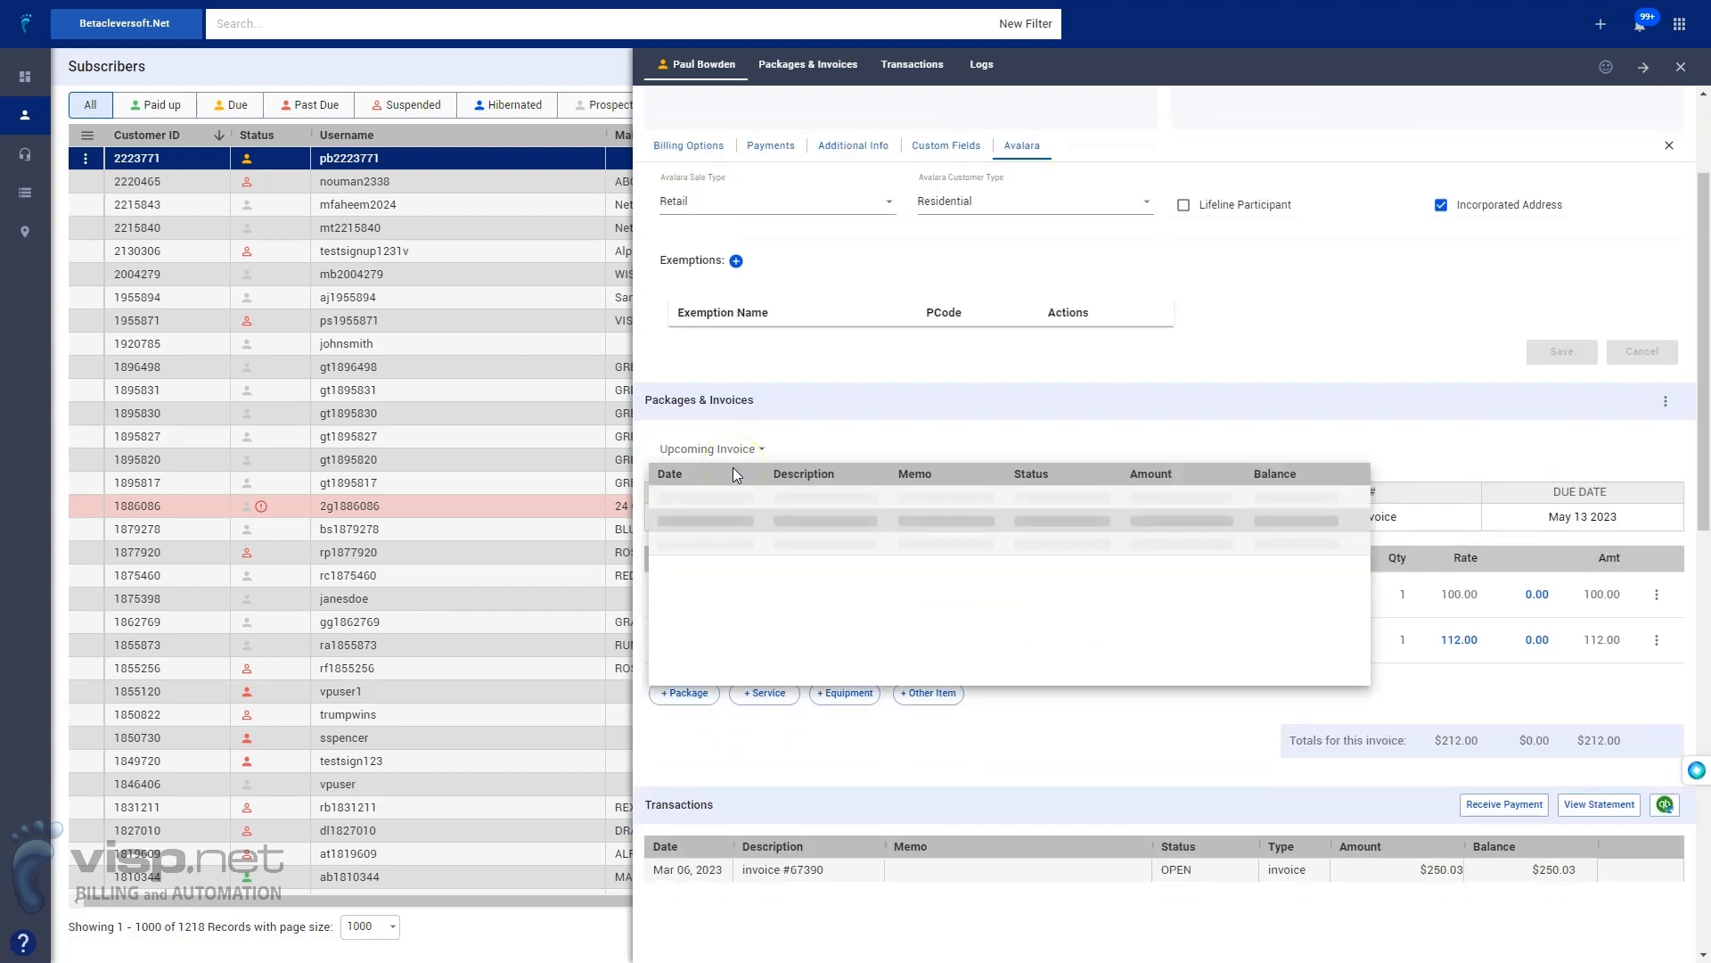
click(753, 526)
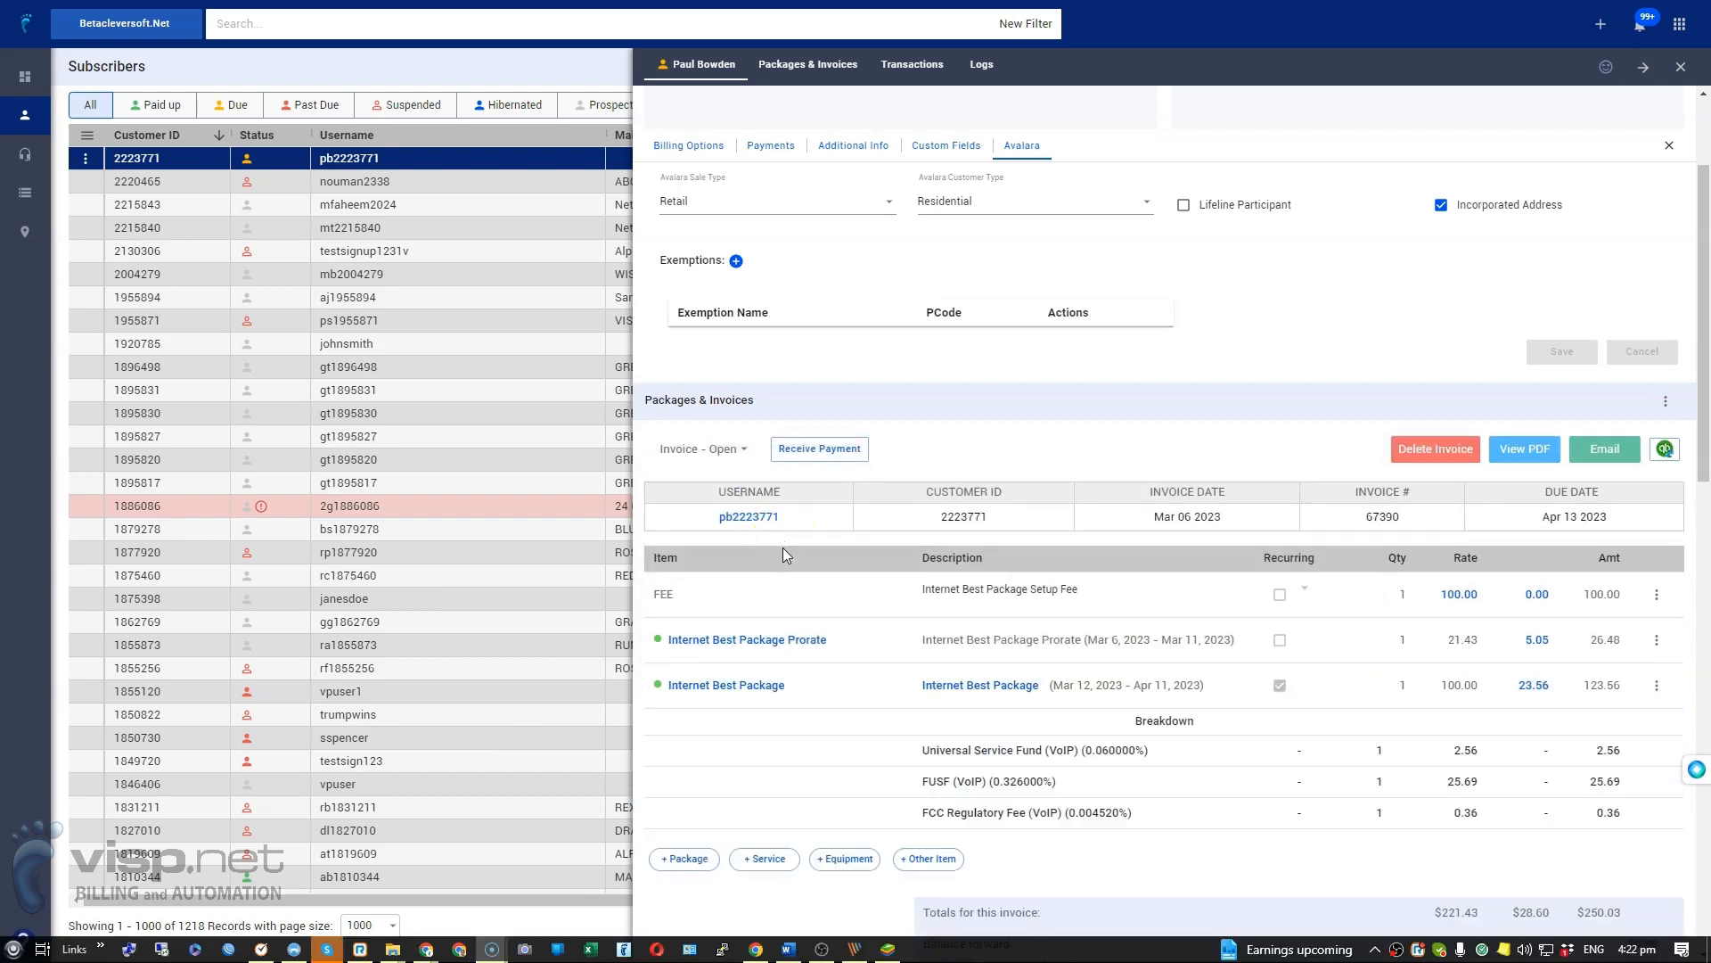
click(1529, 688)
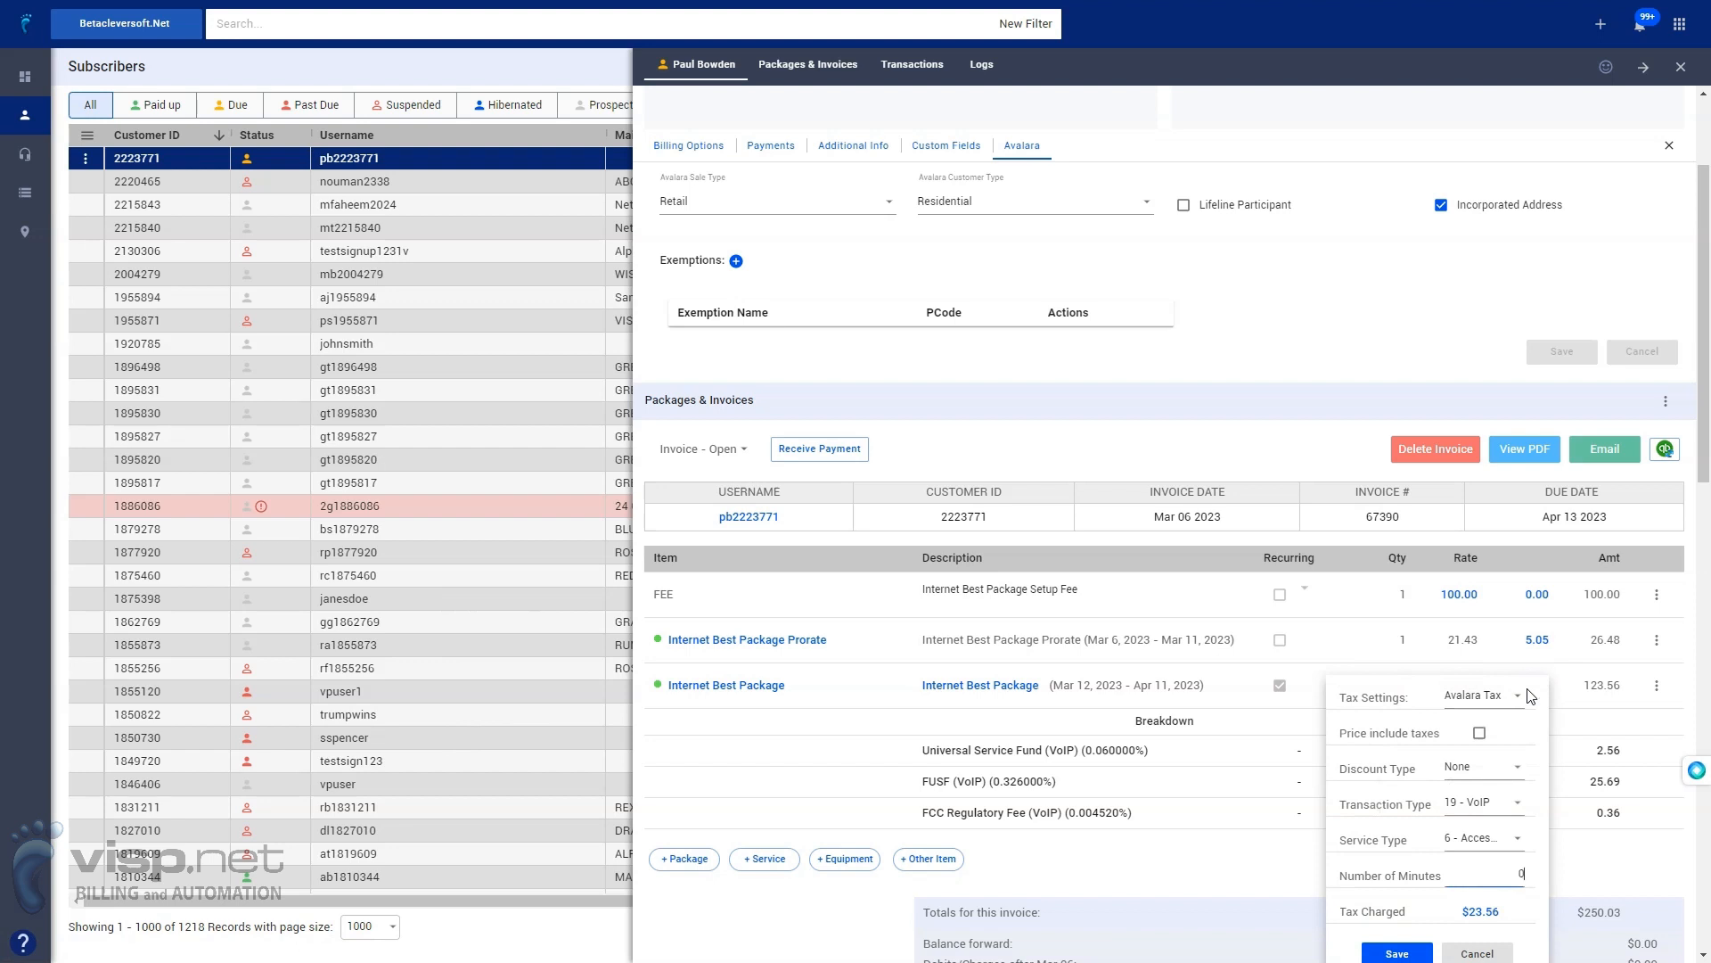
Step: Set the Internet Best Package charge's tax to Avalara Tax with service type 6 - Access Charge, and save the charge
click(1522, 699)
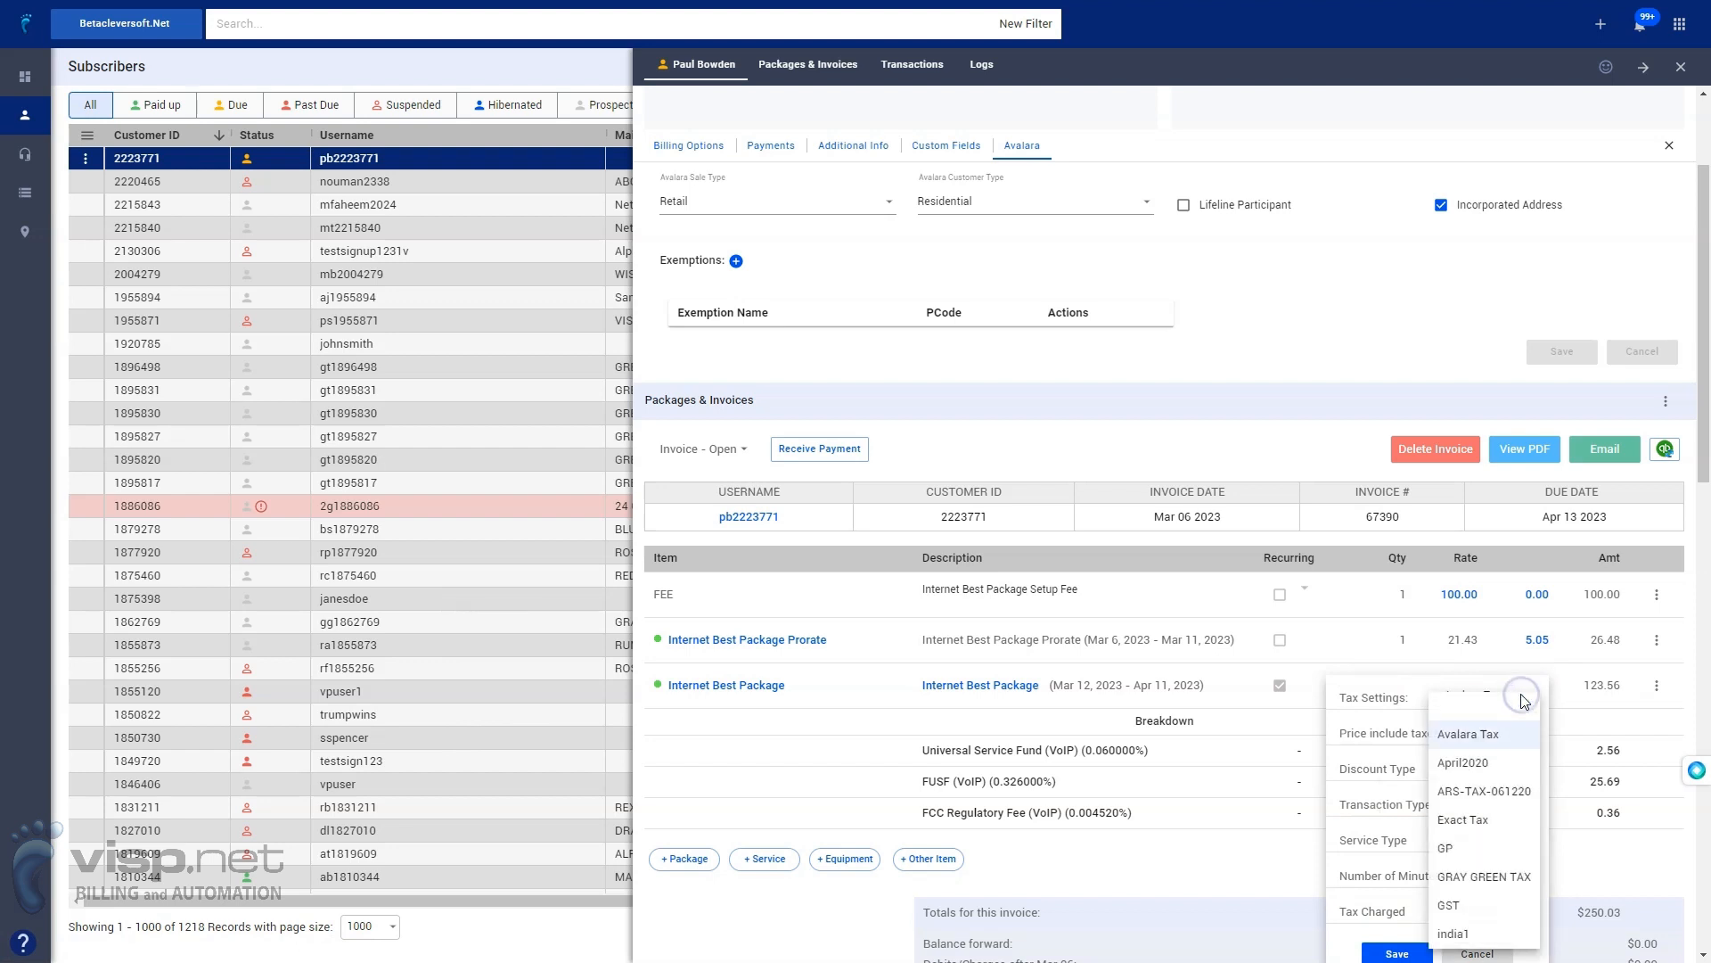
click(1527, 736)
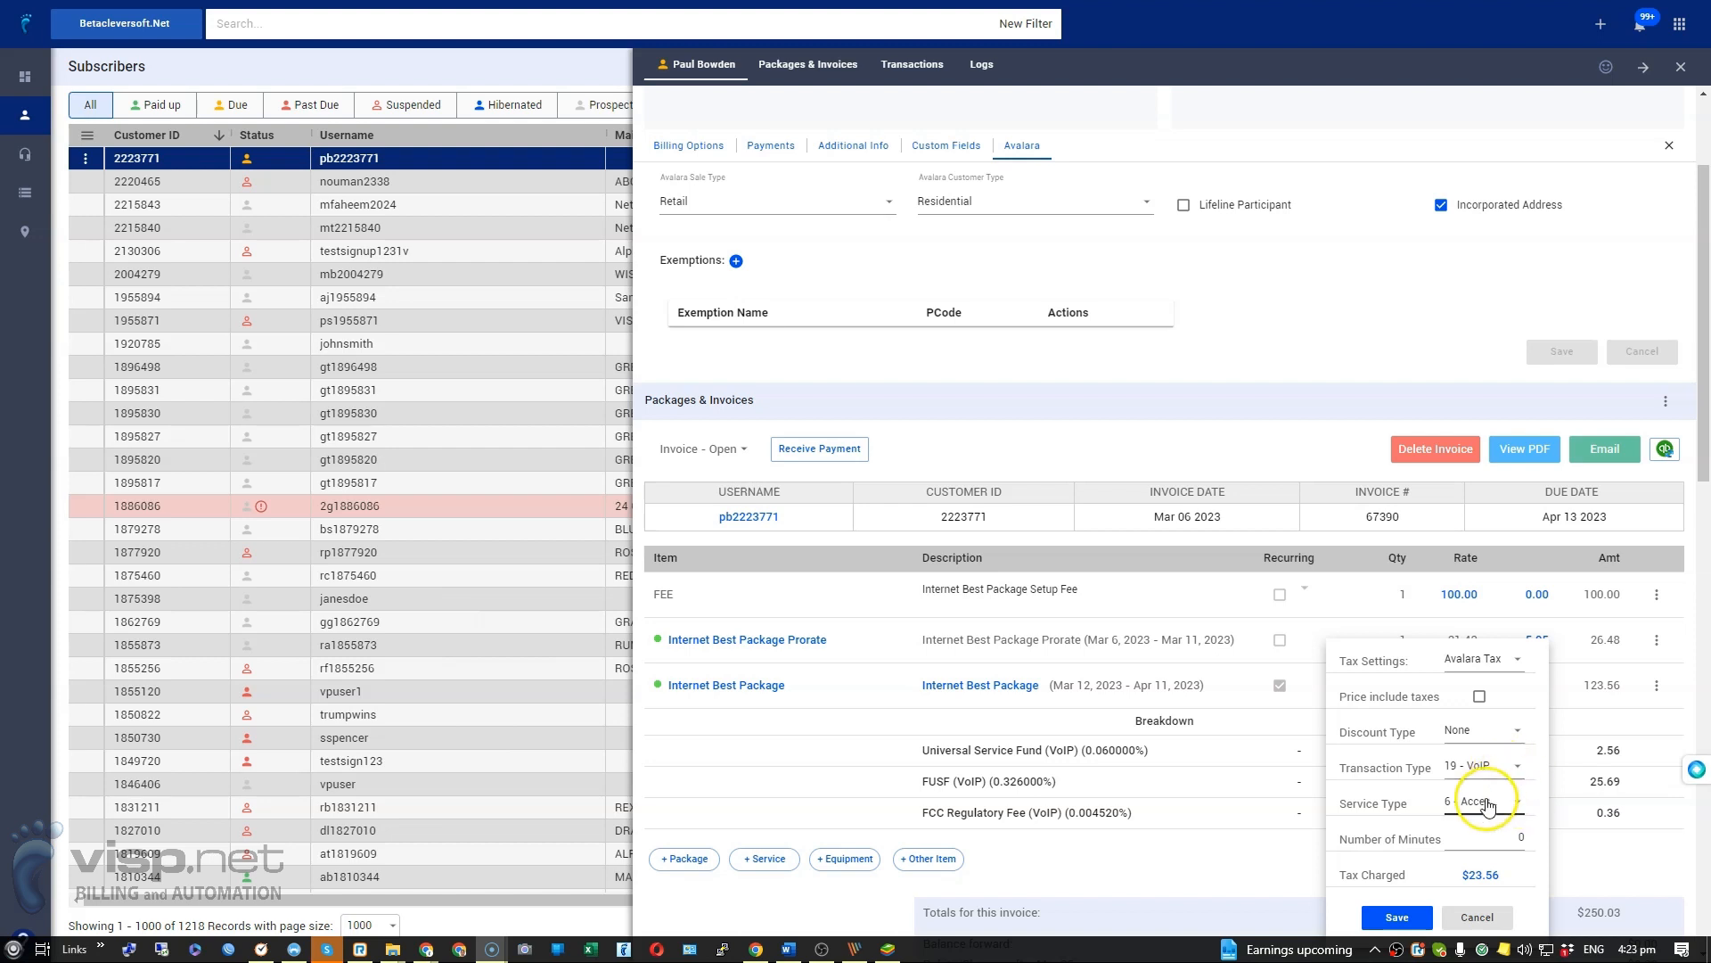
click(1487, 802)
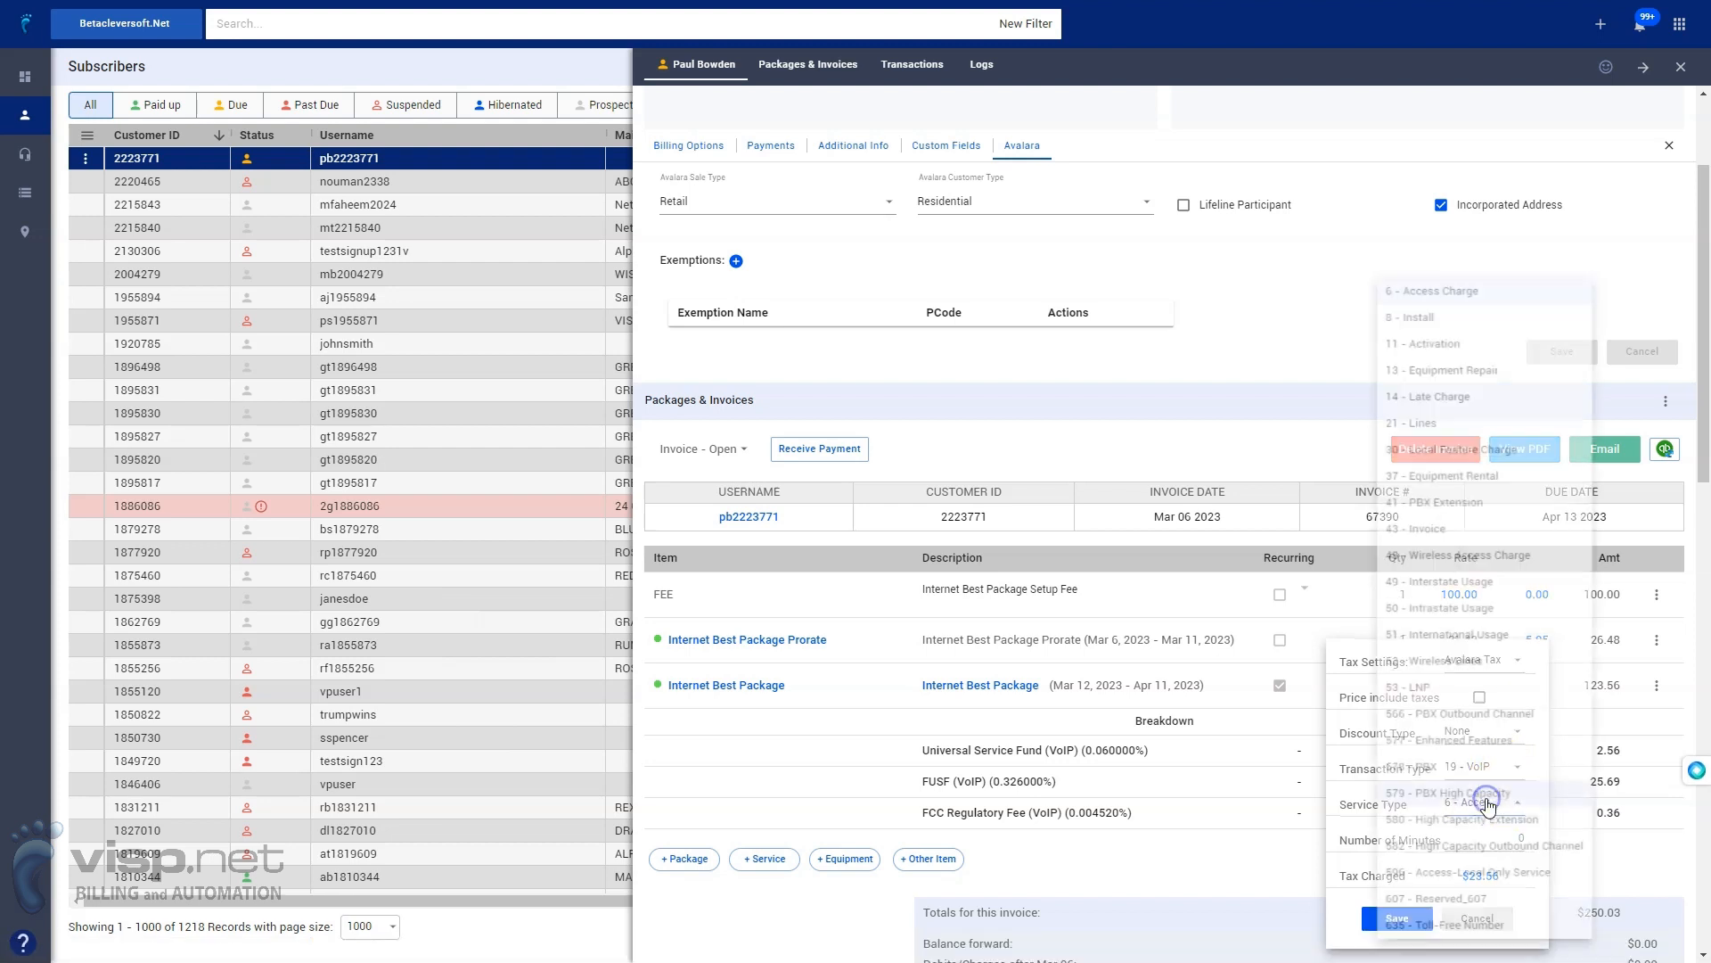
click(1480, 733)
click(1487, 838)
click(1395, 249)
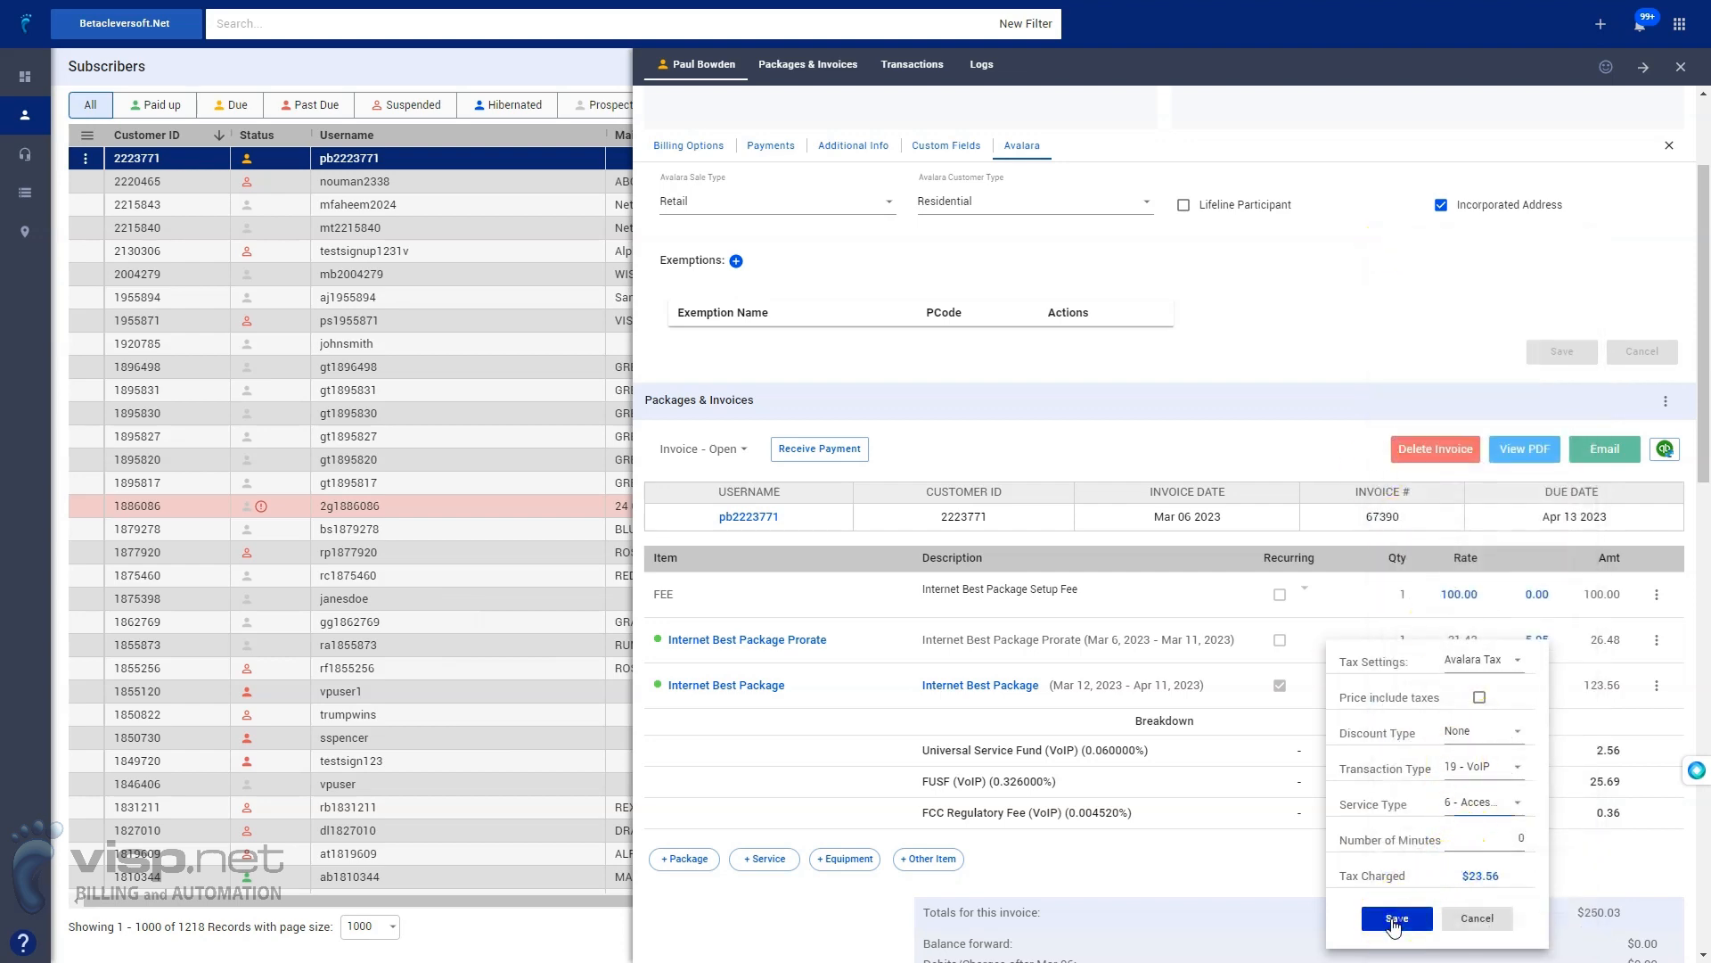
click(1394, 920)
click(916, 554)
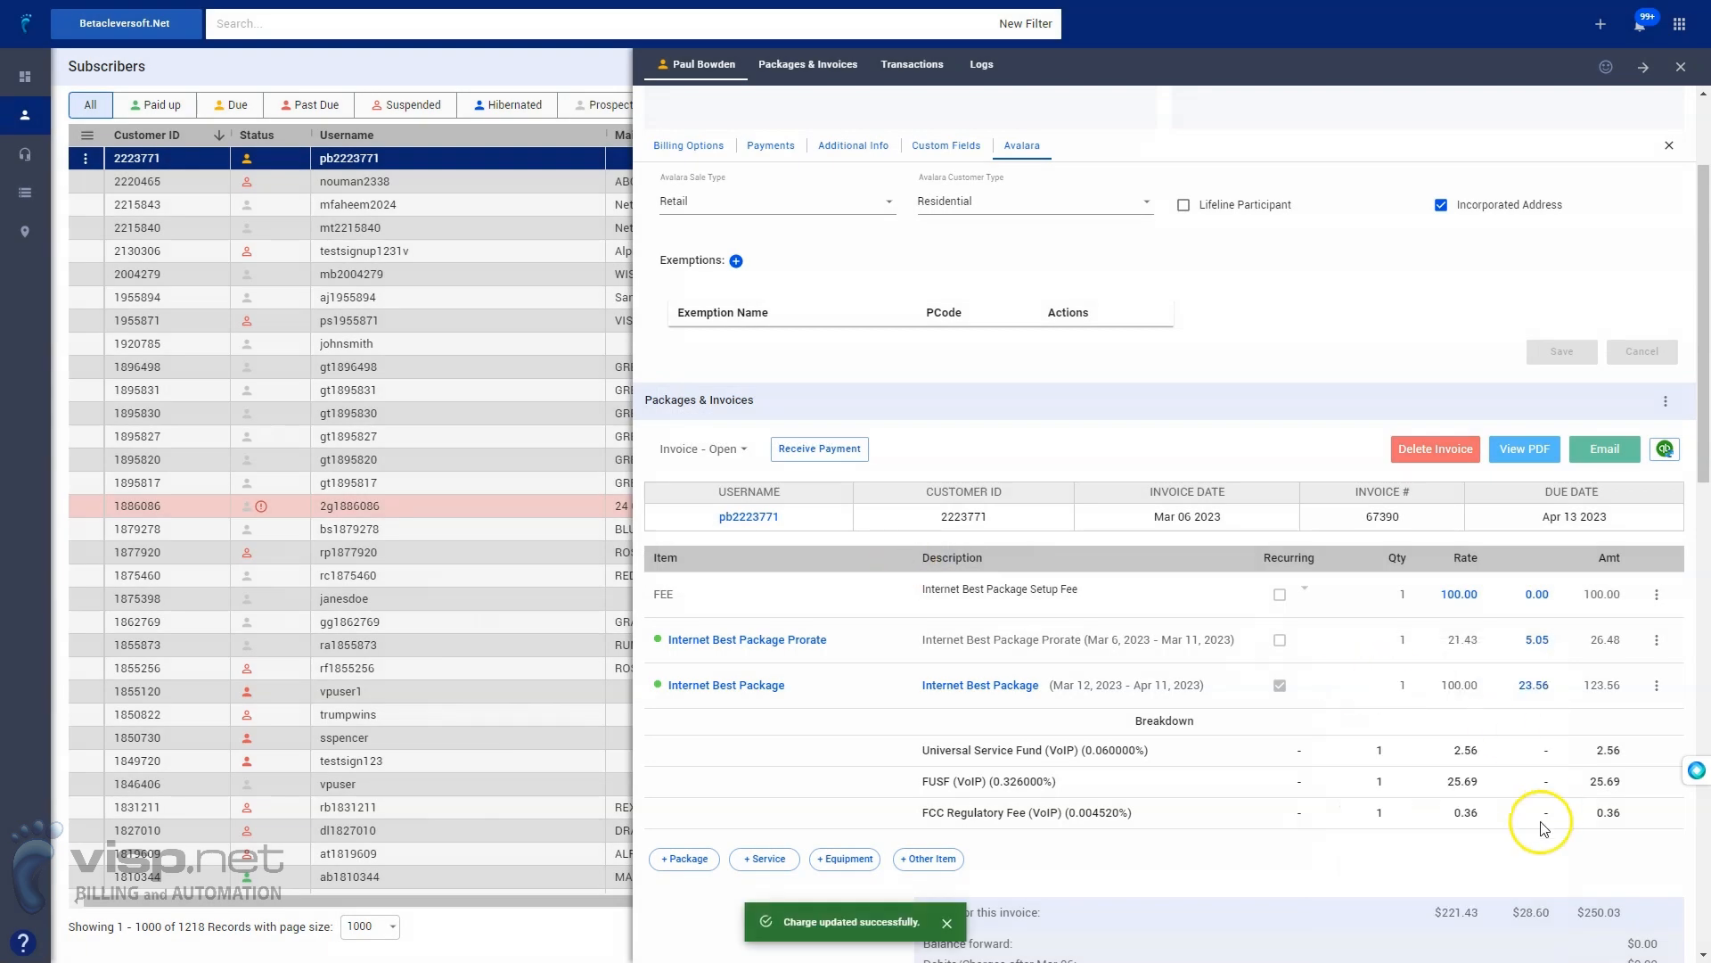
Step: View the detailed tax breakdown of the Internet Best Package charge, and save the charge with its tax settings as they are
click(1536, 684)
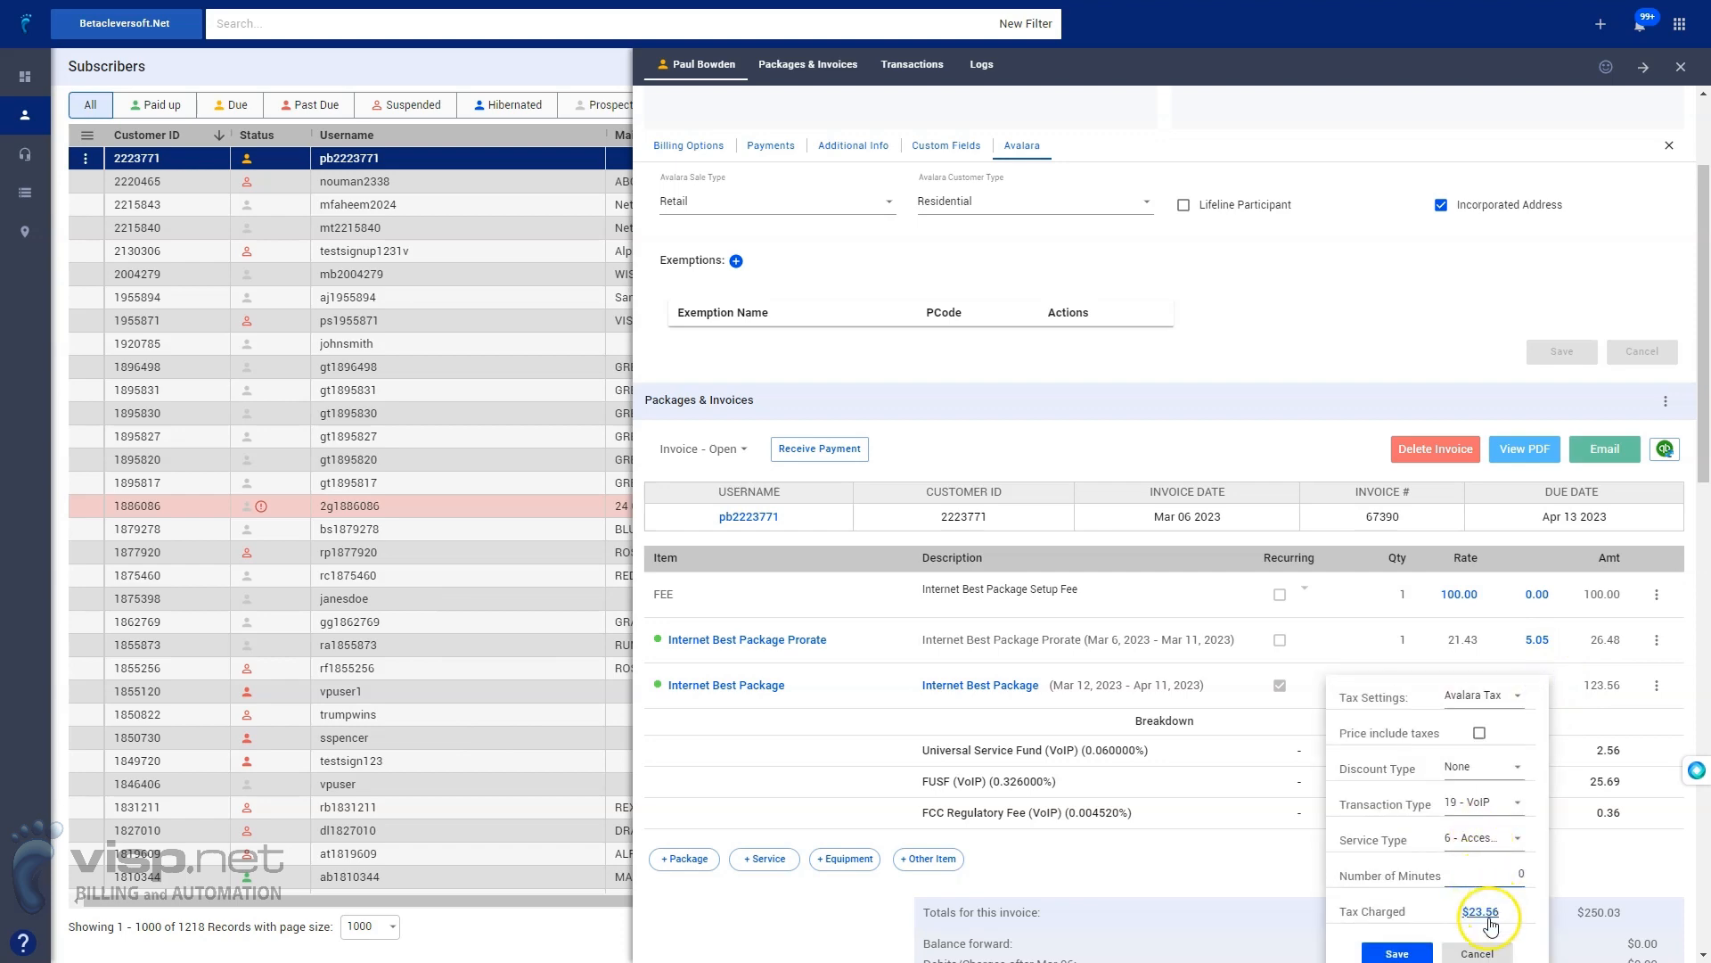
click(1481, 919)
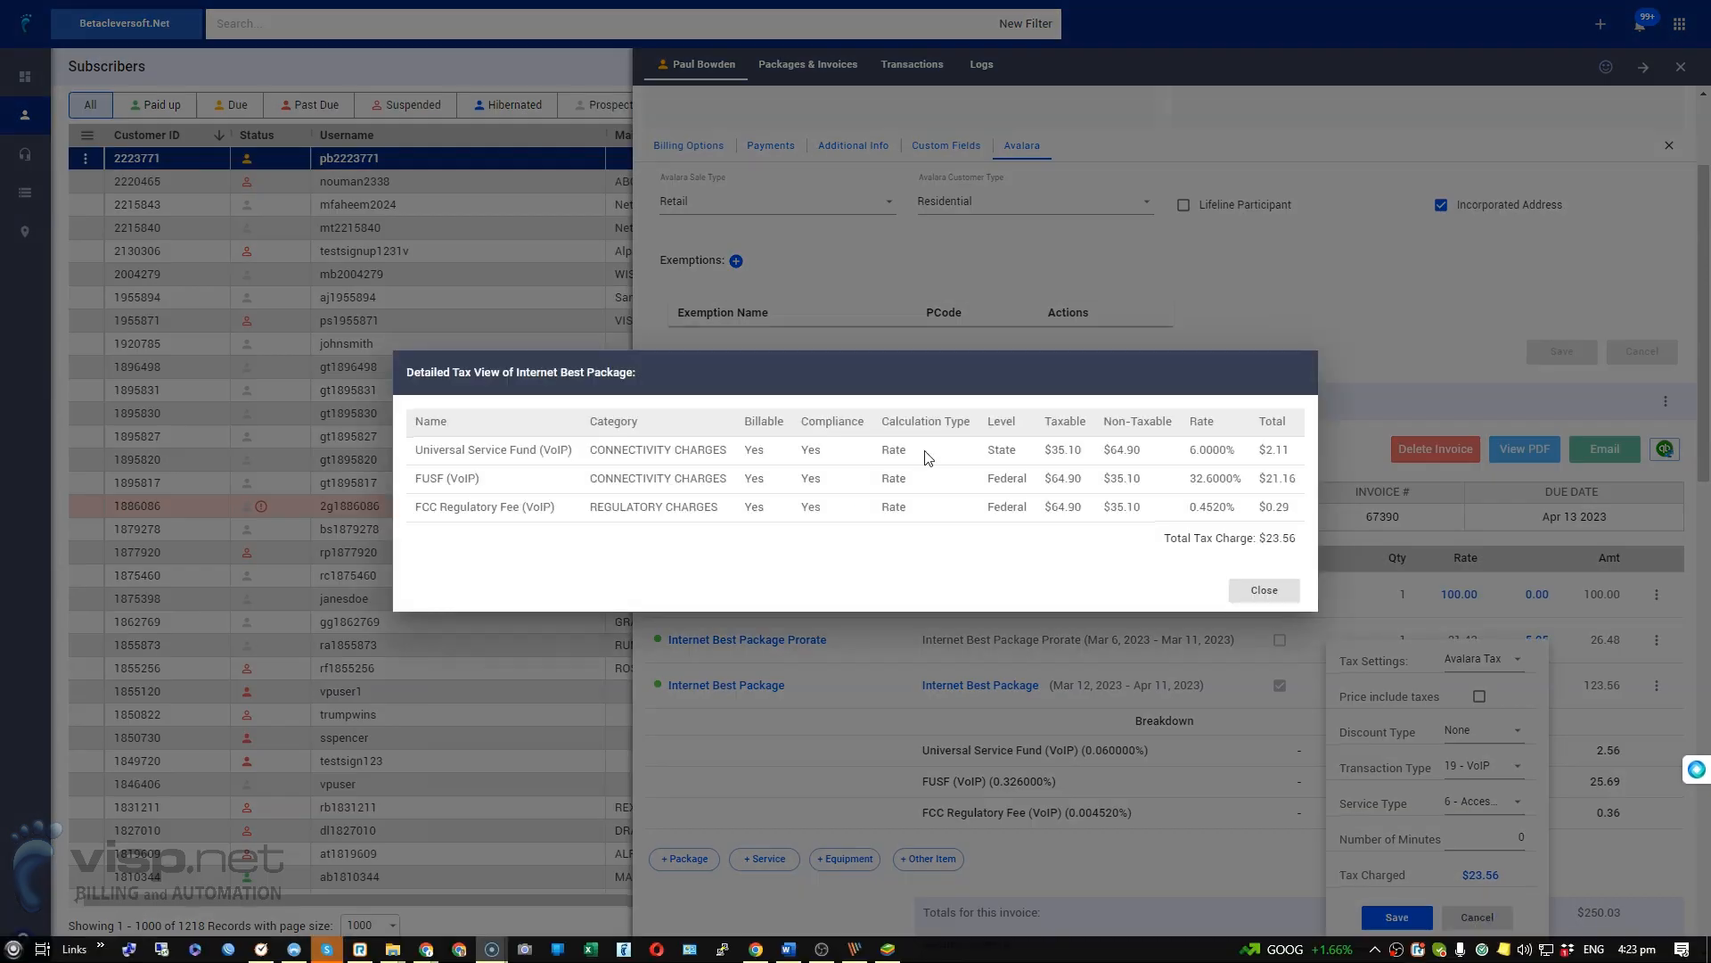
click(1264, 590)
click(1396, 918)
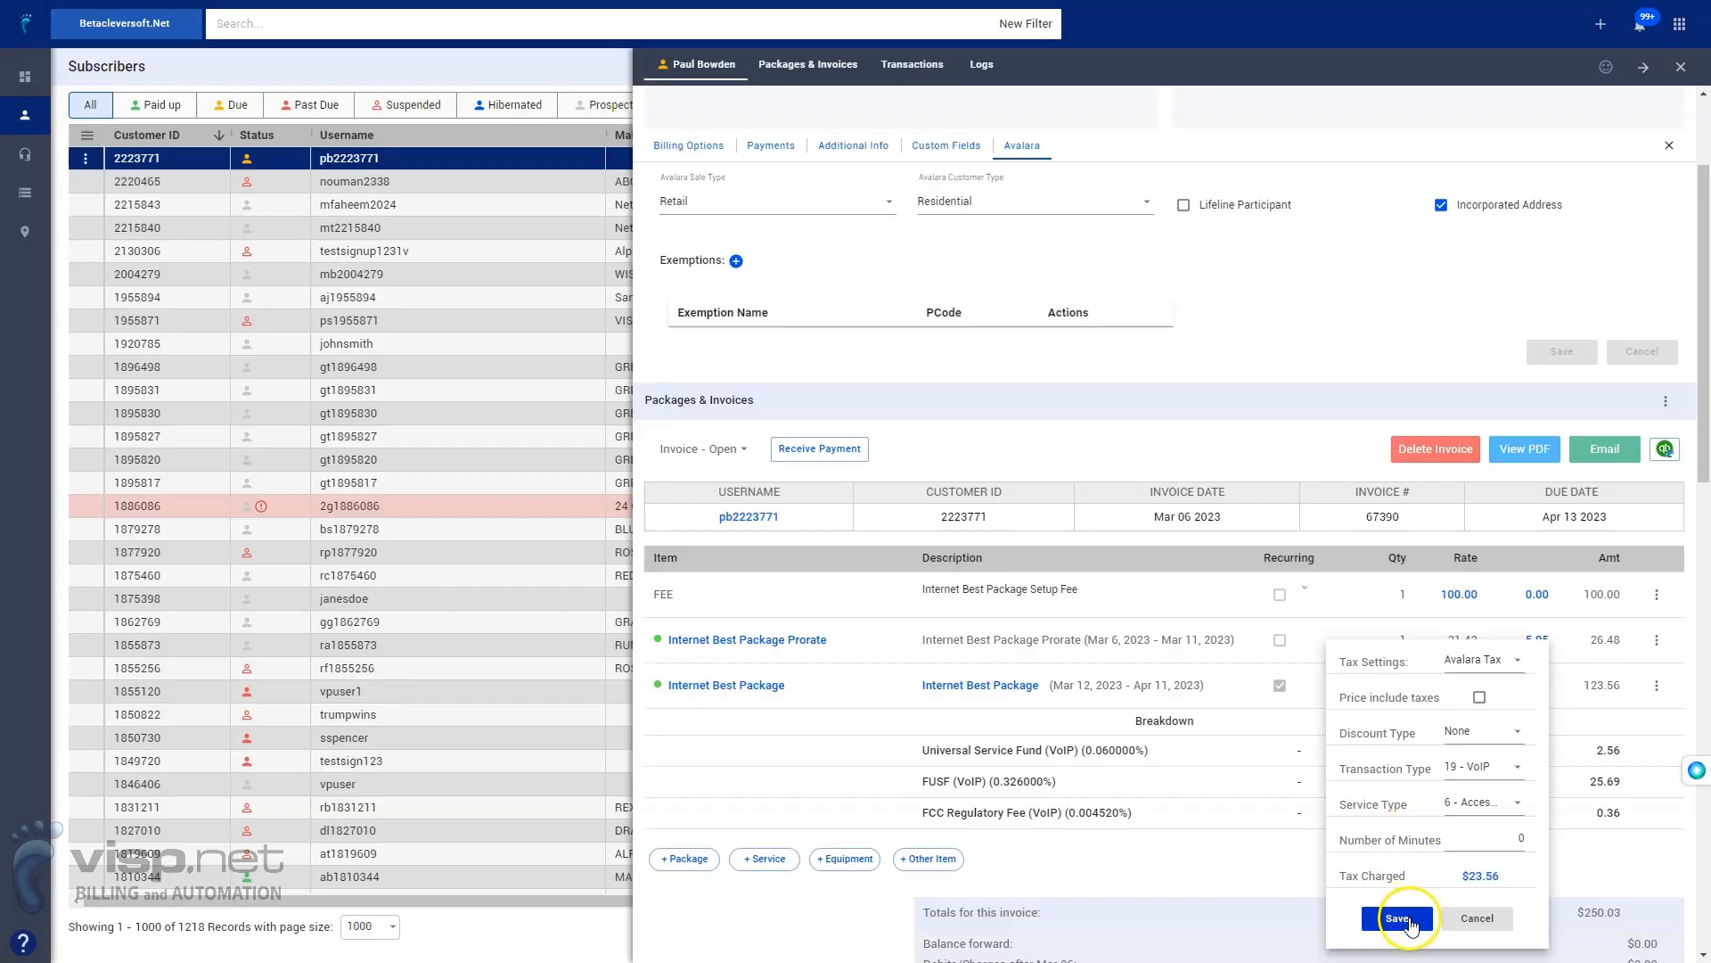
click(919, 553)
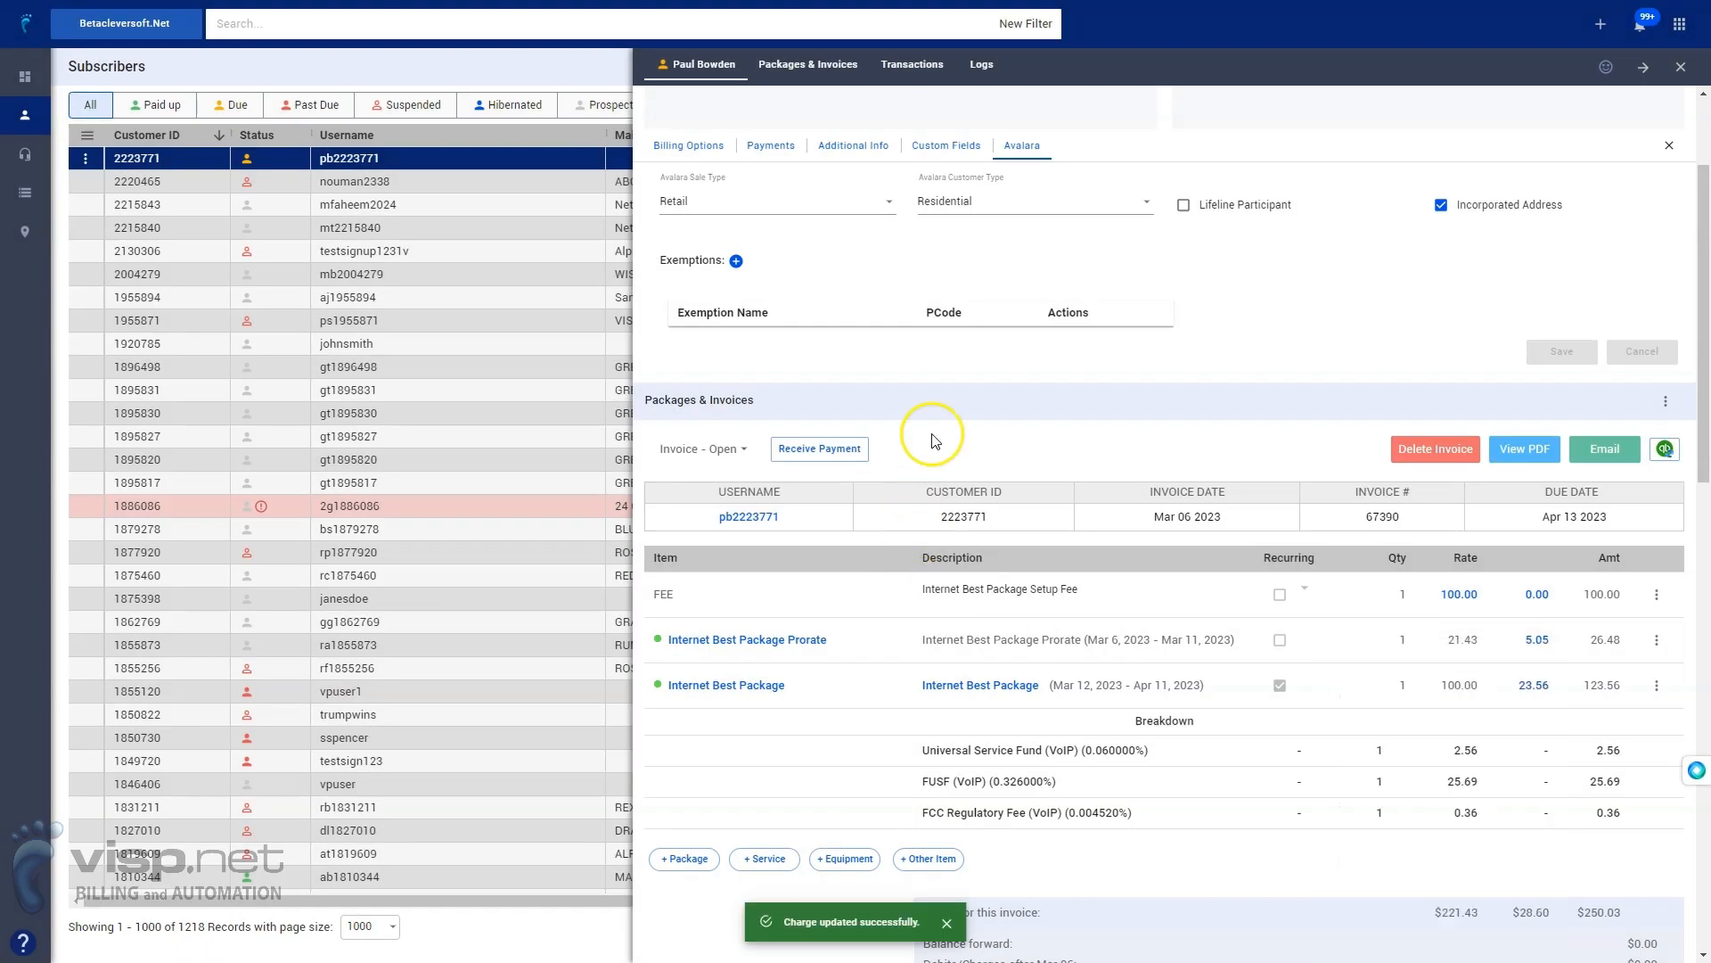